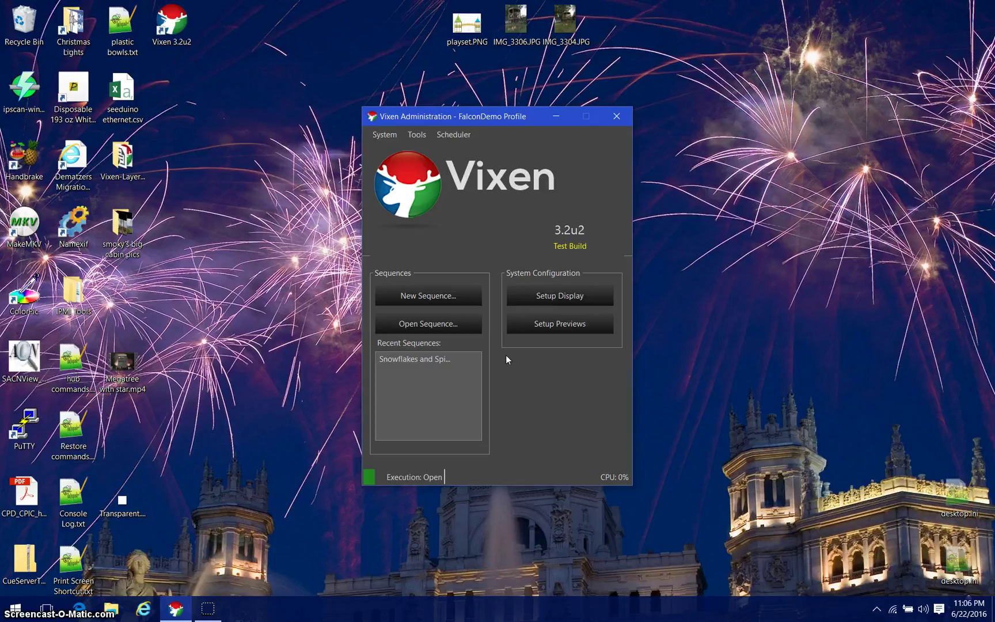
In the display setup, add a Streaming ACN (E1.31) controller named Falcon F16v2 with 6000 outputs
{"action": "left_click", "coordinate": [584, 297]}
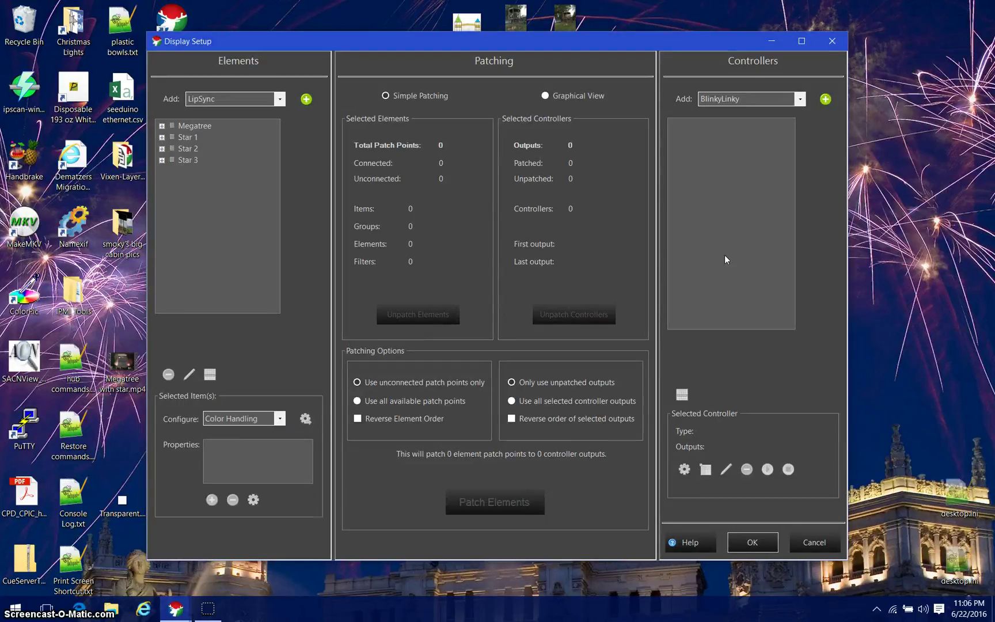
{"action": "left_click", "coordinate": [800, 99]}
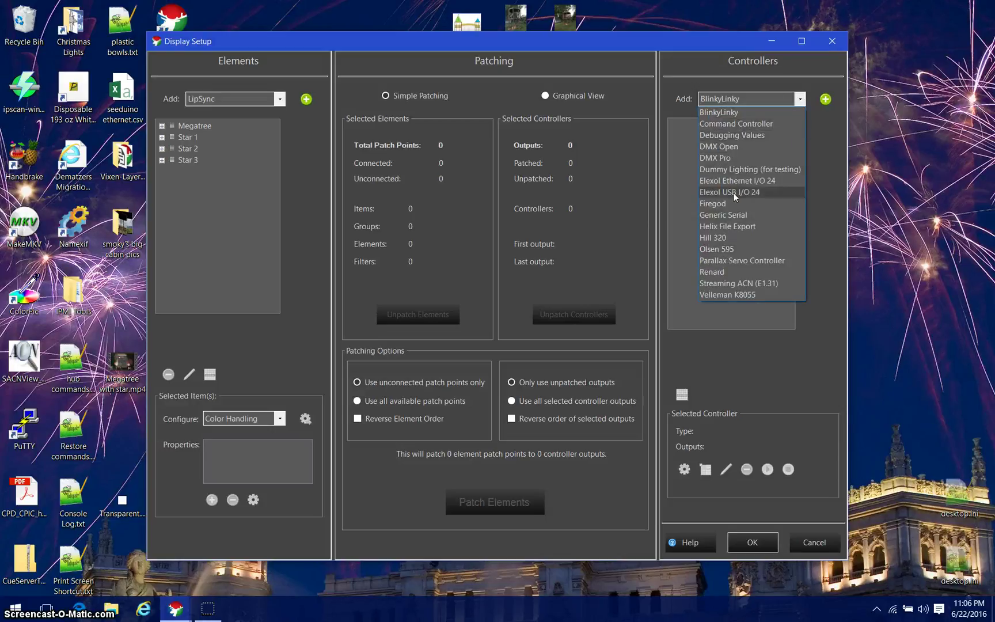
{"action": "left_click", "coordinate": [778, 282]}
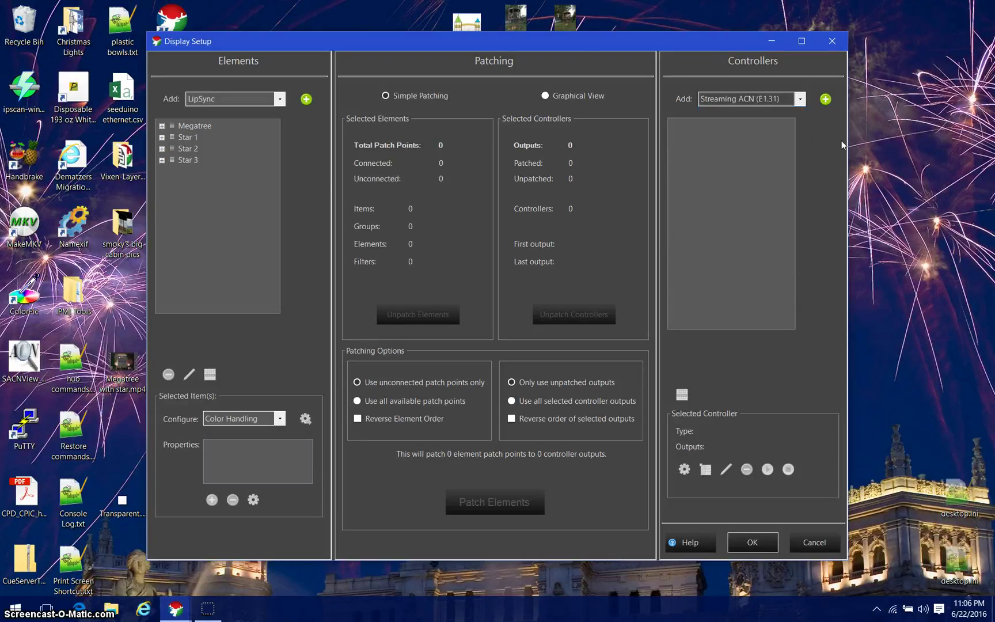
{"action": "left_click", "coordinate": [826, 101]}
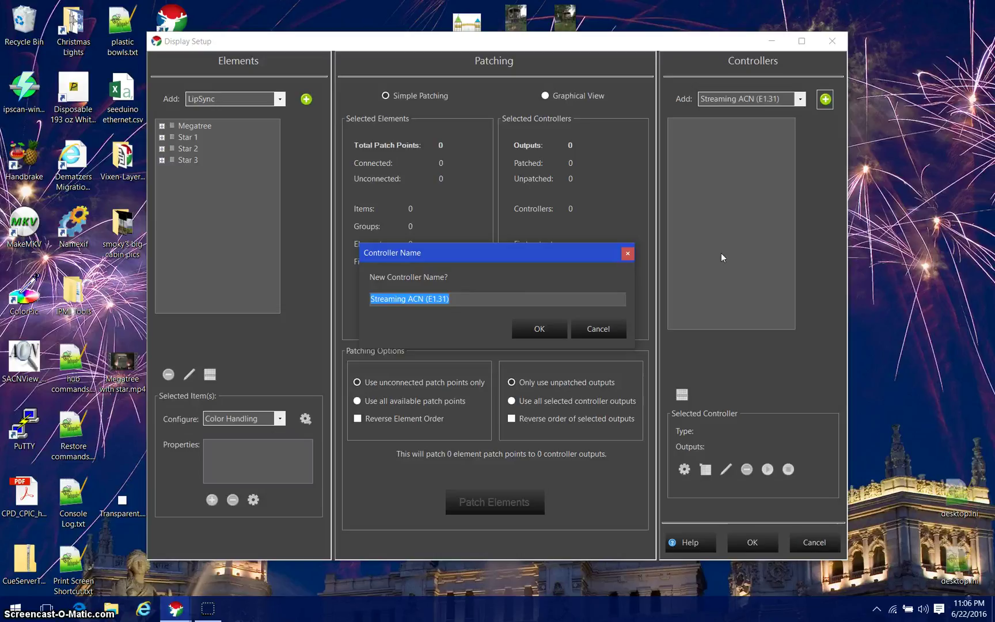
{"action": "type", "text": "Falcon"}
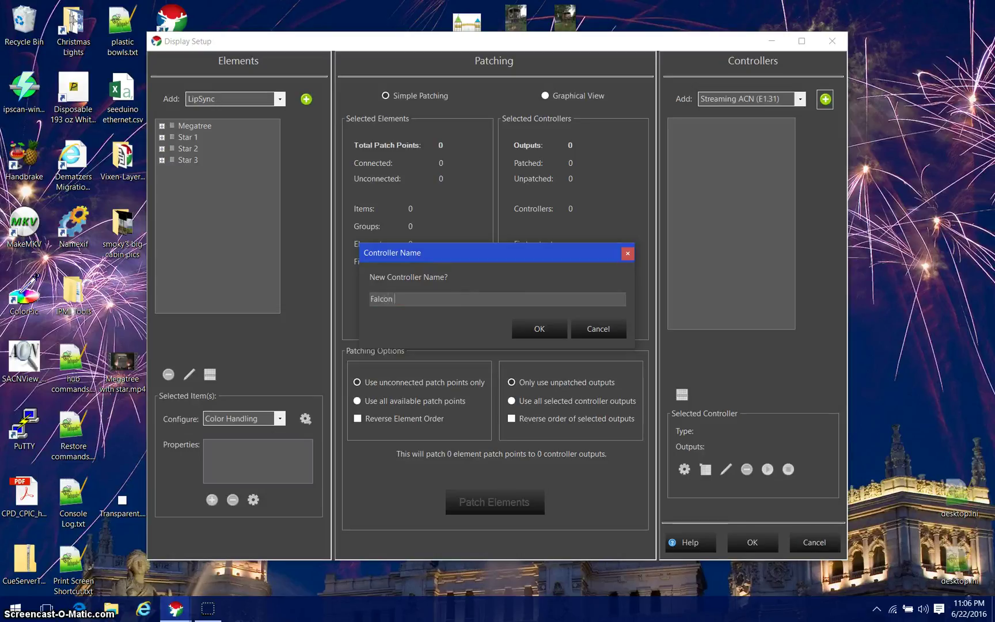
{"action": "type", "text": " F16v2"}
{"action": "left_click", "coordinate": [540, 328]}
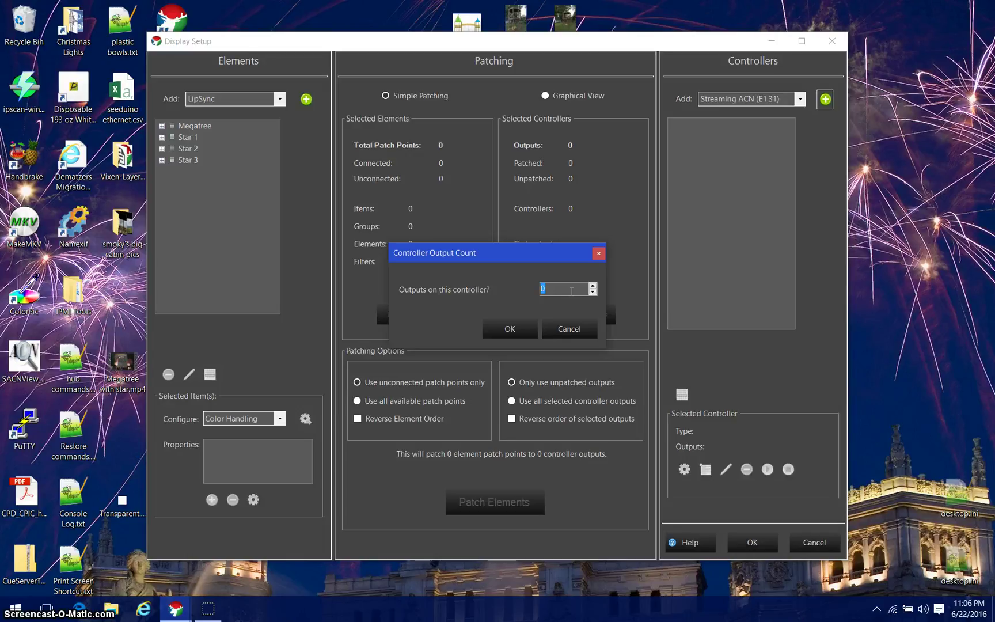
{"action": "type", "text": "6000"}
{"action": "left_click", "coordinate": [525, 328]}
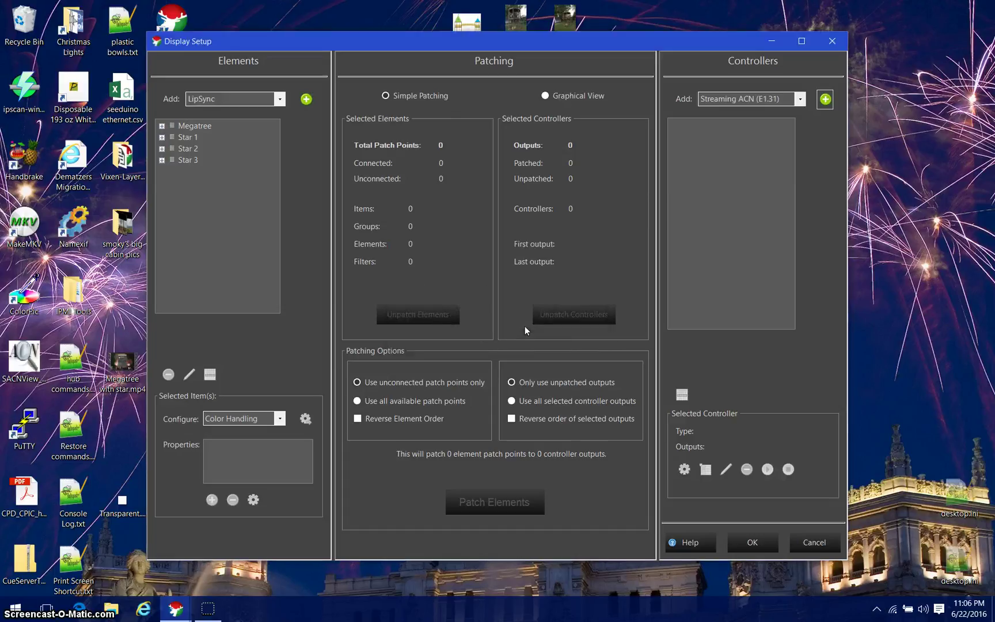
Check the patch point totals of Megatree, Star 1, Star 2 and Star 3 individually, and of all four elements together
{"action": "left_click", "coordinate": [196, 125]}
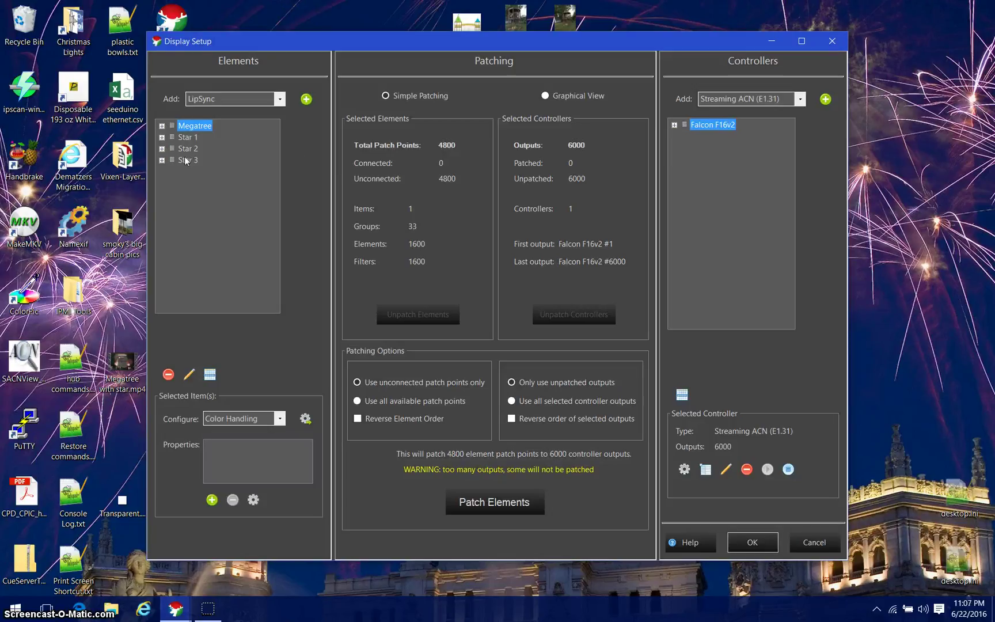
{"action": "left_click", "coordinate": [190, 138]}
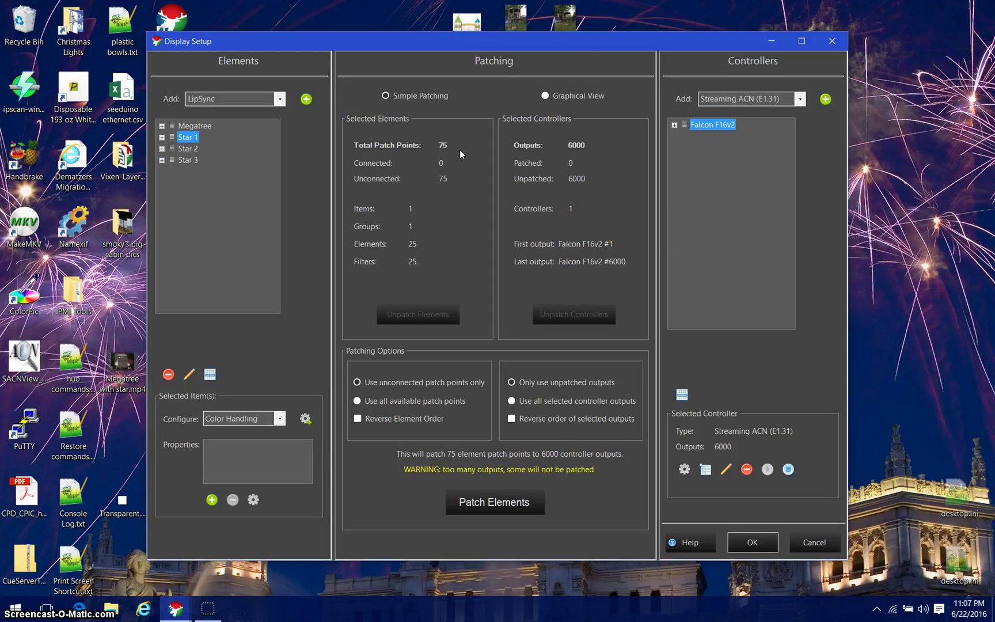
{"action": "left_click", "coordinate": [189, 148]}
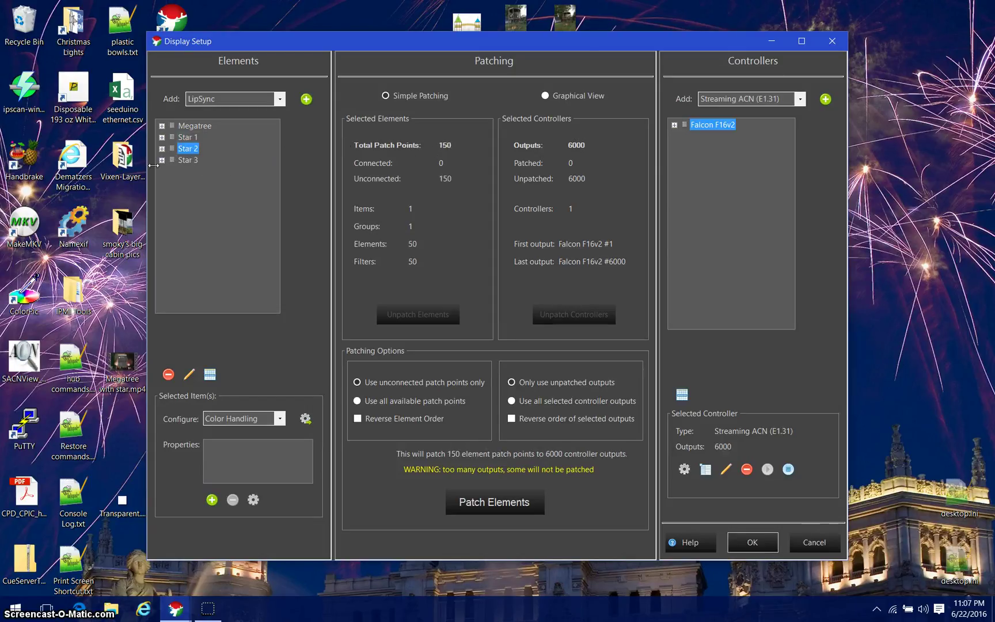
{"action": "left_click", "coordinate": [194, 159]}
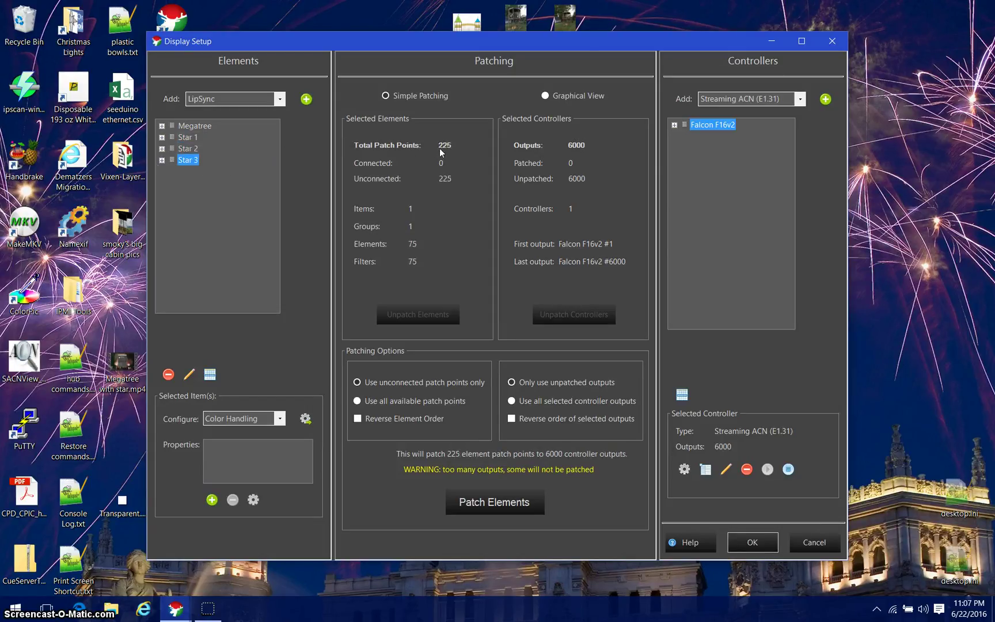
{"action": "left_click", "coordinate": [198, 129], "text": "shift"}
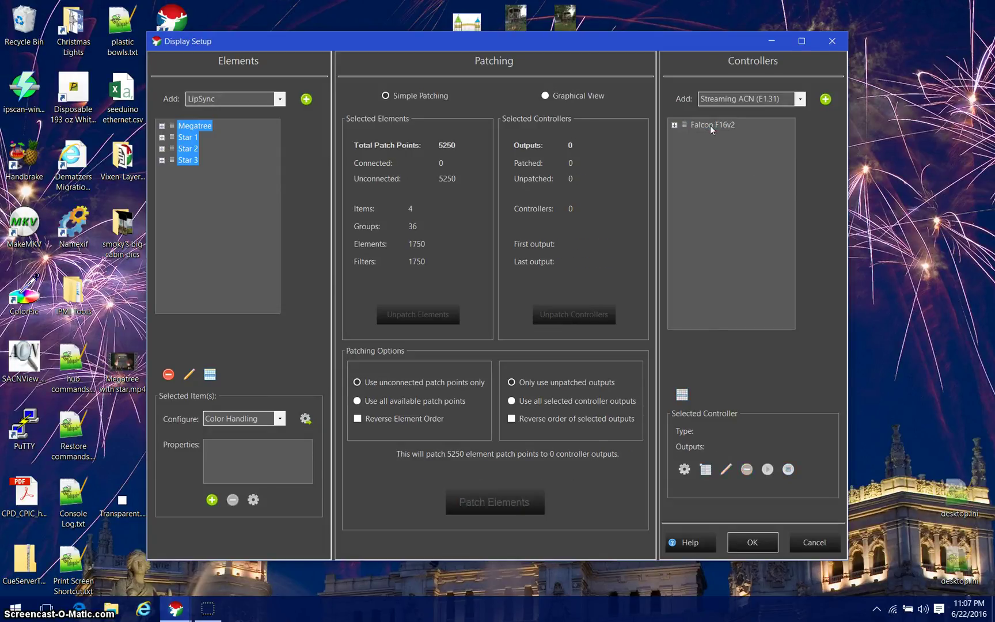
Open the Falcon F16v2 controller's configuration and set the size of universe 1 to 512
{"action": "right_click", "coordinate": [711, 126]}
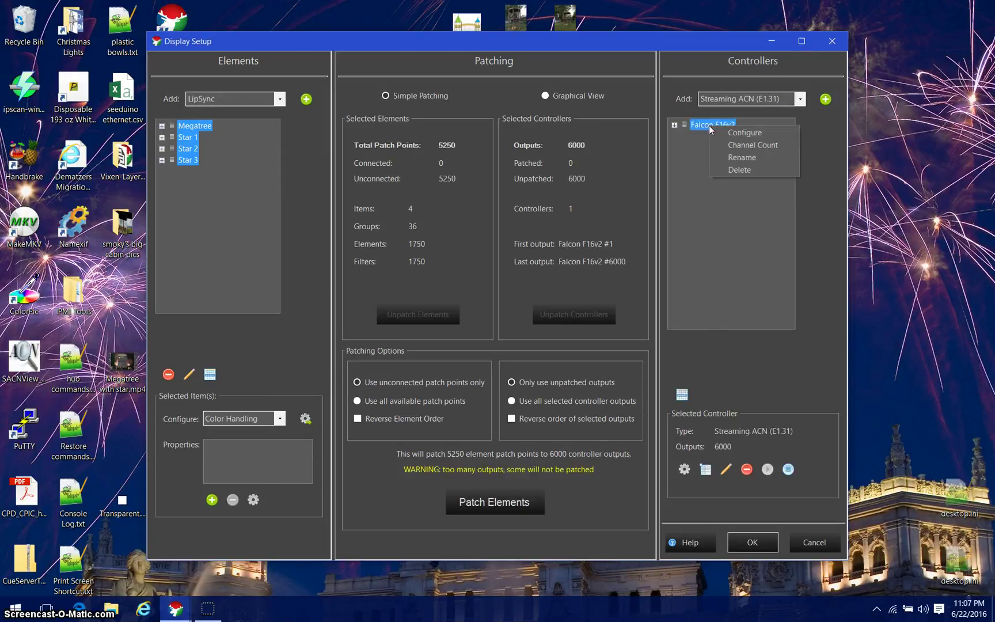
{"action": "left_click", "coordinate": [744, 133]}
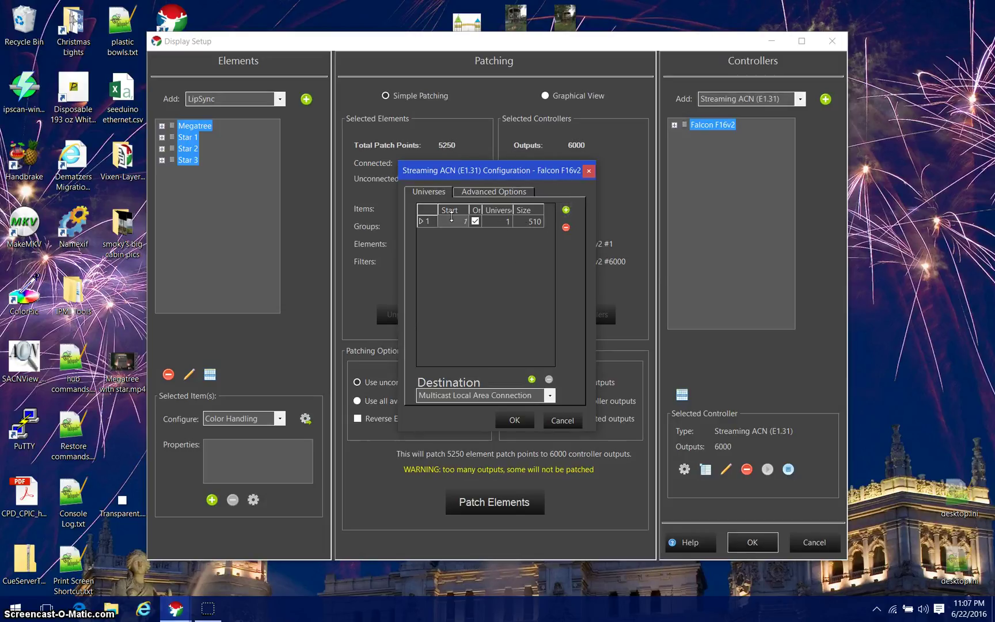
{"action": "left_click", "coordinate": [530, 223]}
{"action": "type", "text": "512"}
Add universes 2 and 3 to the controller configuration, each with a size of 512
{"action": "left_click", "coordinate": [566, 211]}
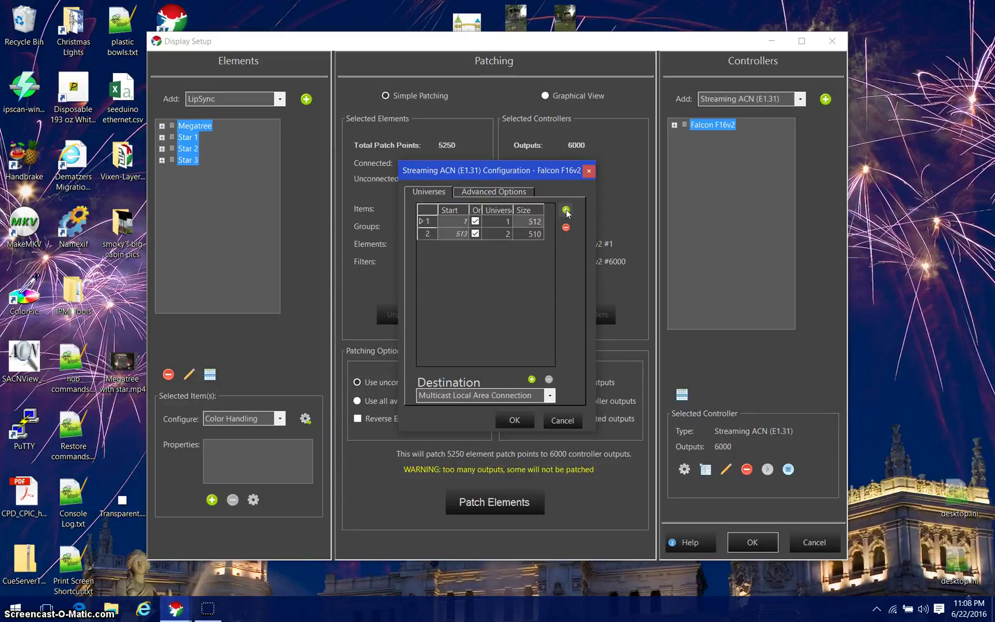
{"action": "left_click", "coordinate": [524, 234]}
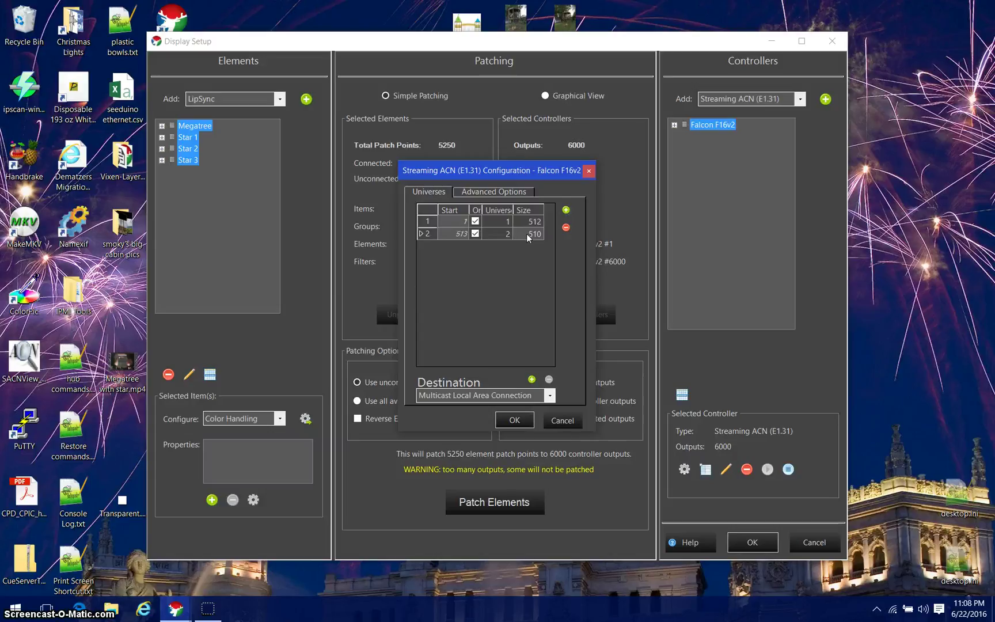
{"action": "left_click", "coordinate": [526, 233]}
{"action": "type", "text": "512"}
{"action": "left_click", "coordinate": [566, 211]}
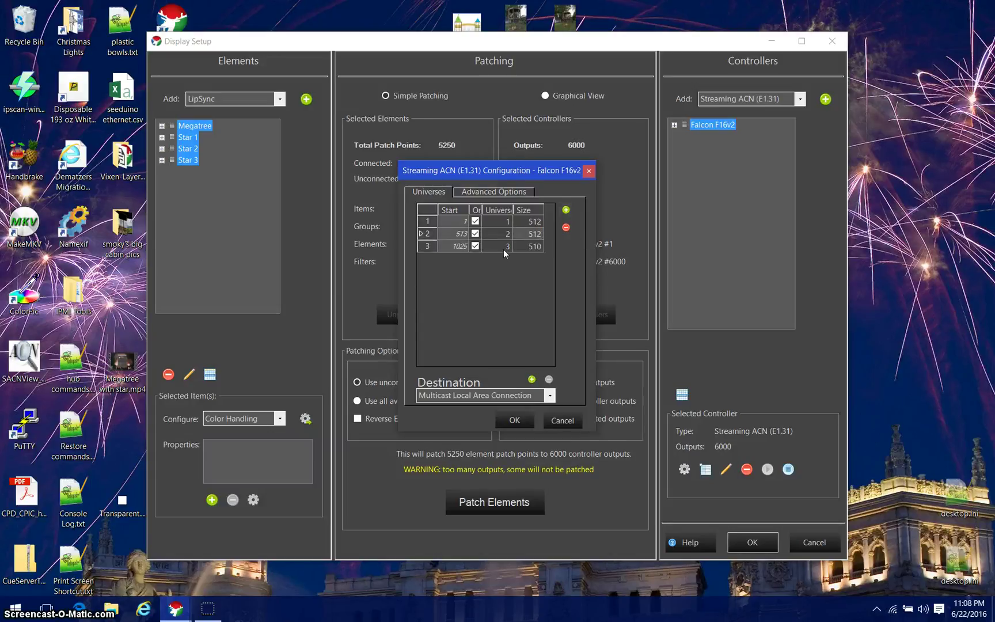
{"action": "left_click", "coordinate": [534, 249]}
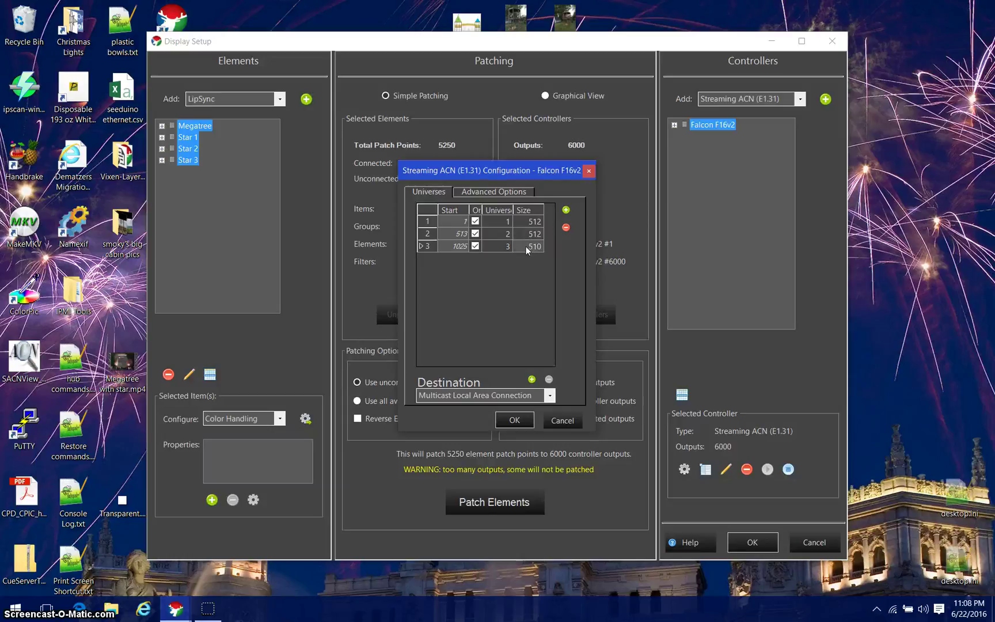
{"action": "type", "text": "512"}
Add universes 4 and 5 to the controller configuration and set both sizes to 512
{"action": "left_click", "coordinate": [566, 211]}
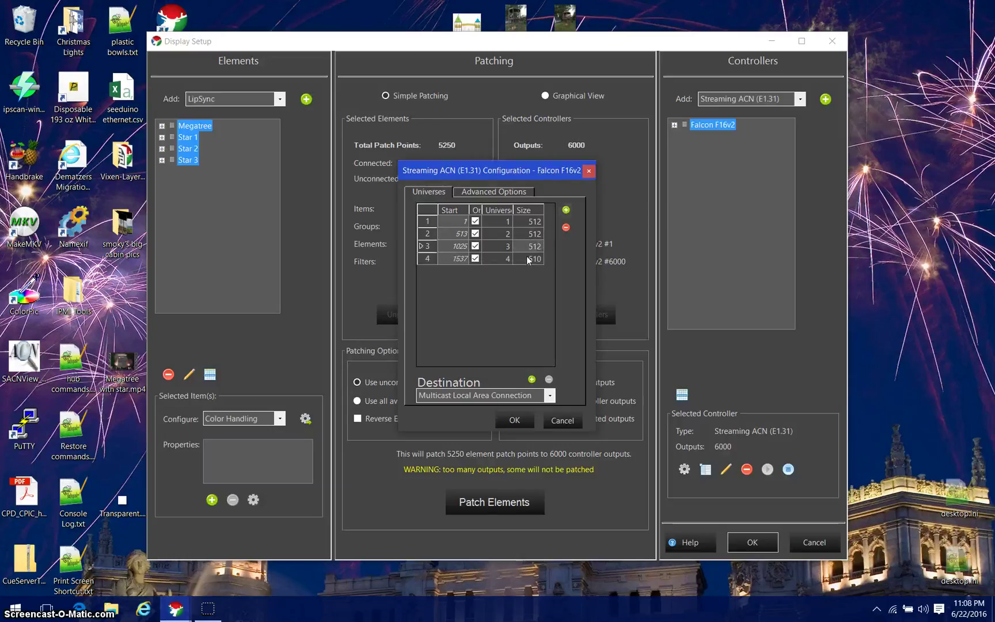
{"action": "left_click", "coordinate": [527, 257]}
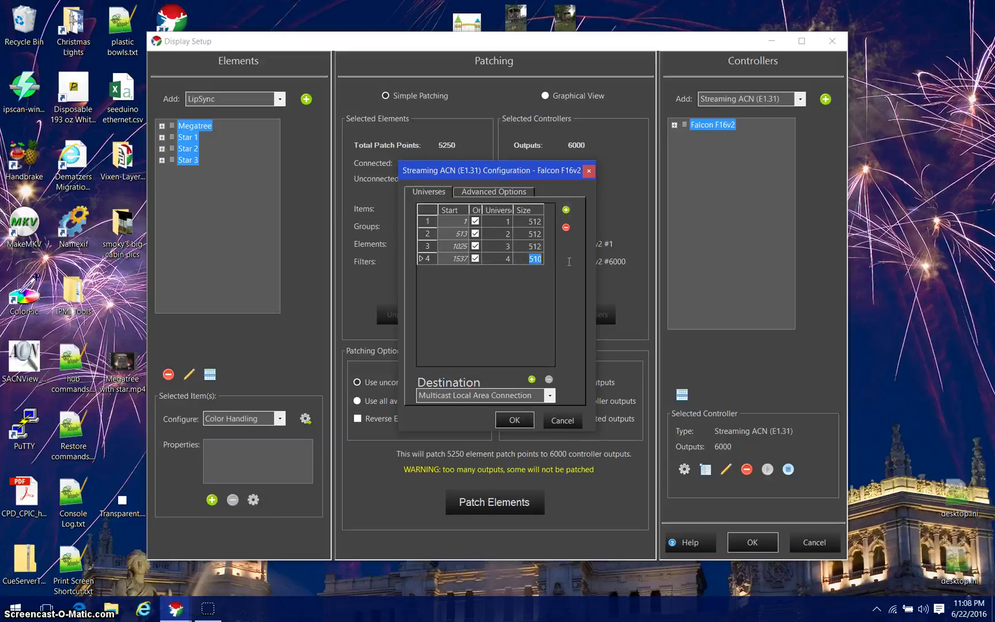
{"action": "type", "text": "512"}
{"action": "left_click", "coordinate": [567, 210]}
{"action": "left_click", "coordinate": [532, 273]}
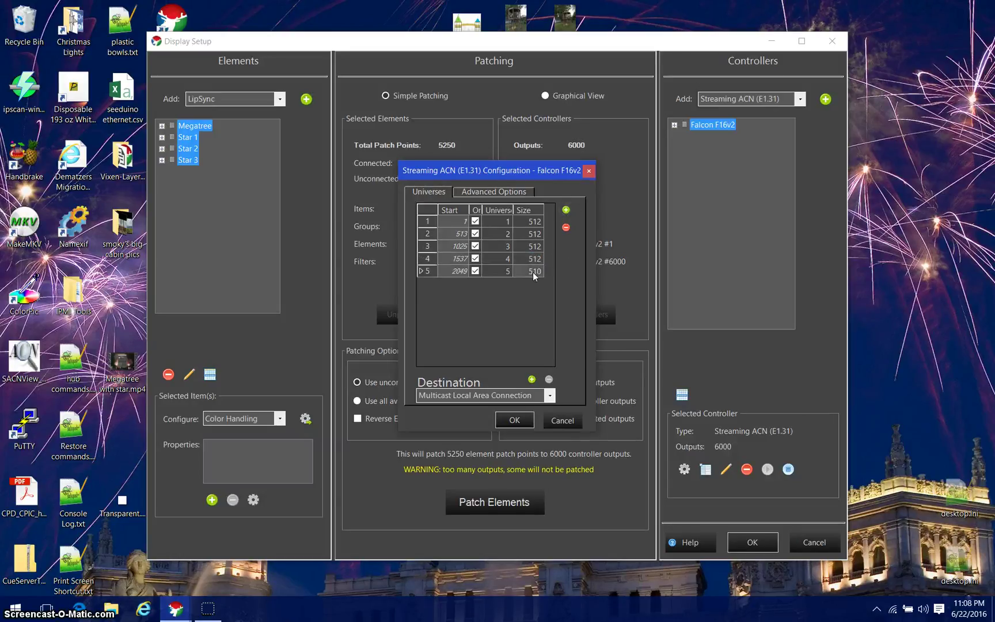
{"action": "left_click", "coordinate": [530, 273]}
{"action": "type", "text": "512"}
Add universes 6 and 7 to the controller configuration with a size of 512 each
{"action": "left_click", "coordinate": [566, 210]}
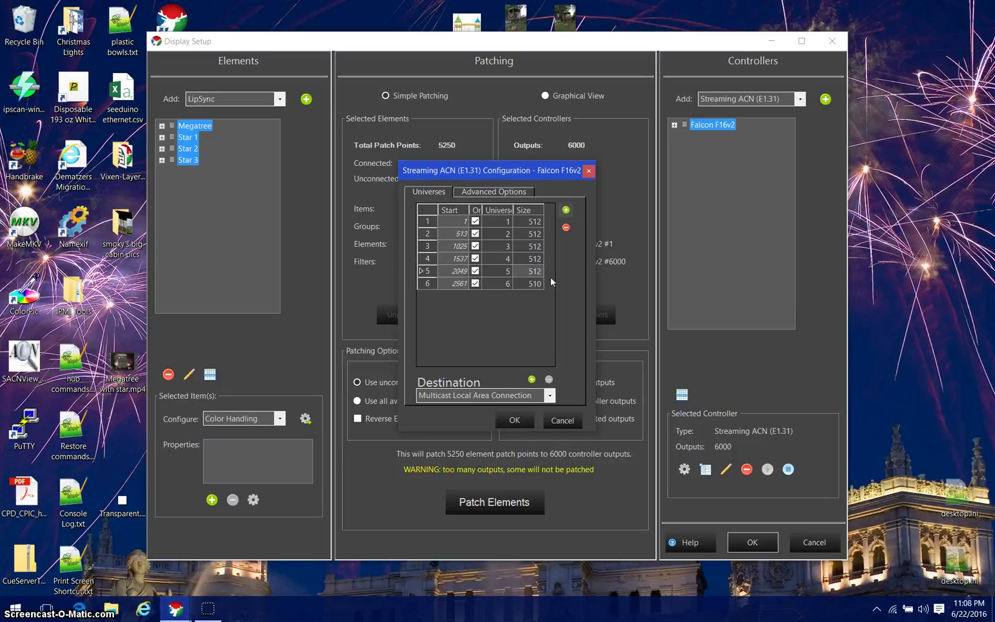
{"action": "left_click", "coordinate": [531, 283]}
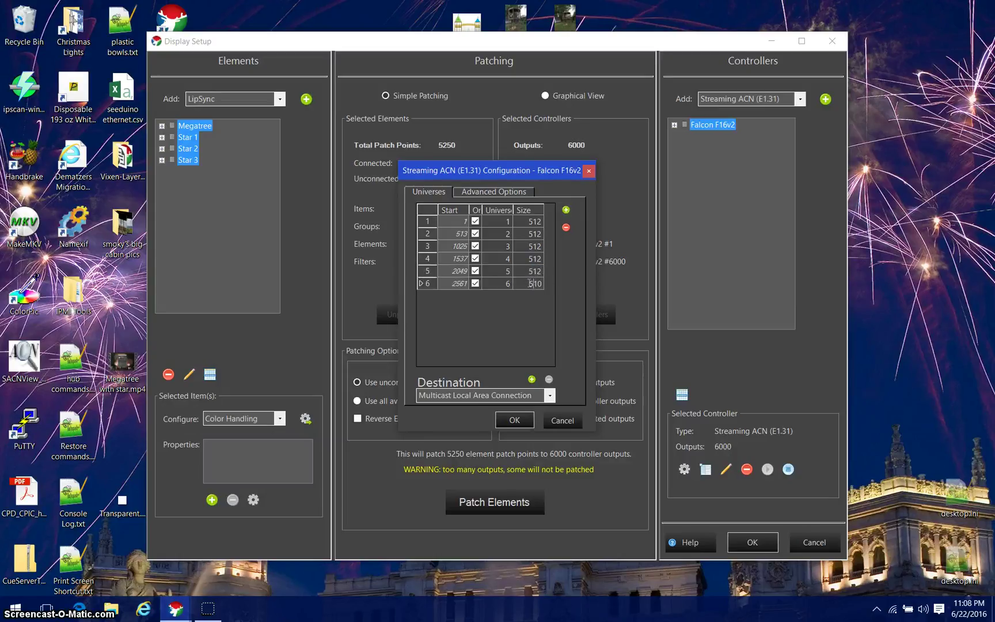
{"action": "double_click", "coordinate": [528, 283]}
{"action": "type", "text": "512"}
{"action": "left_click", "coordinate": [566, 210]}
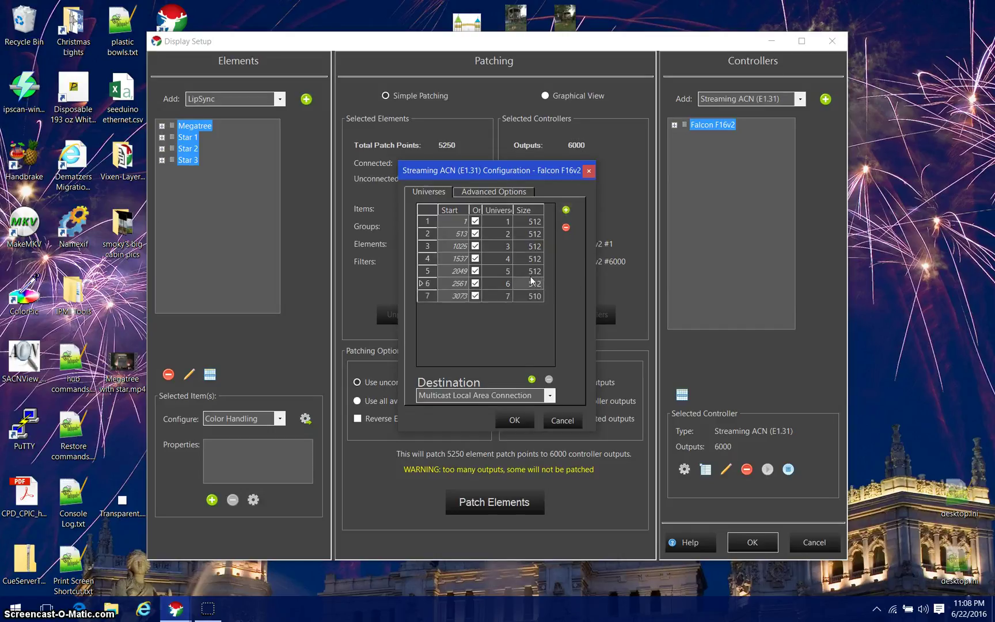
{"action": "left_click", "coordinate": [521, 295]}
{"action": "type", "text": "512"}
Add universes 8 and 9 to the controller configuration, giving each a size of 512
{"action": "left_click", "coordinate": [566, 210]}
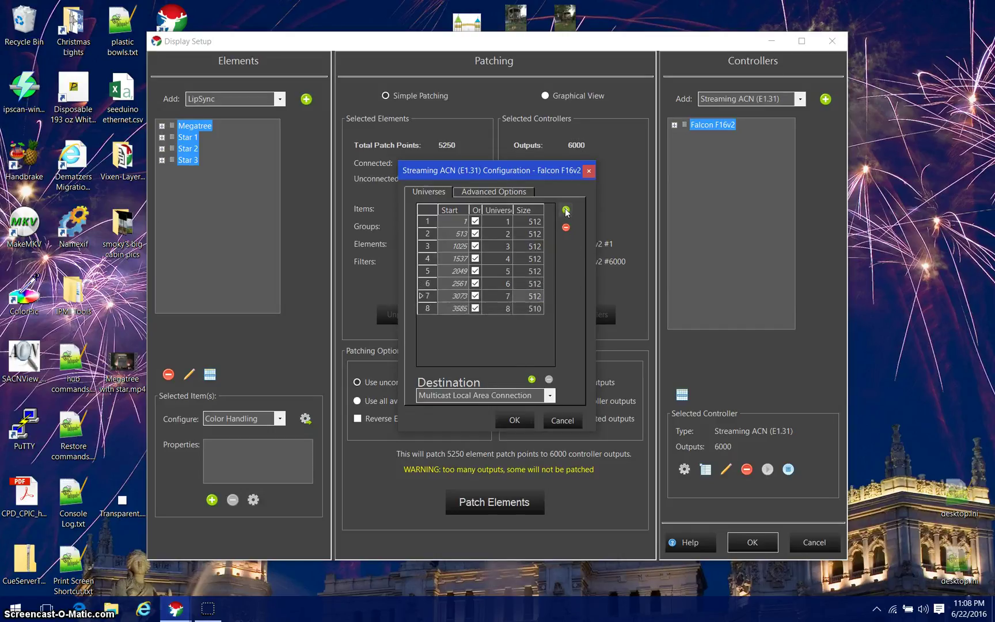
{"action": "left_click", "coordinate": [535, 310]}
{"action": "left_click", "coordinate": [535, 310]}
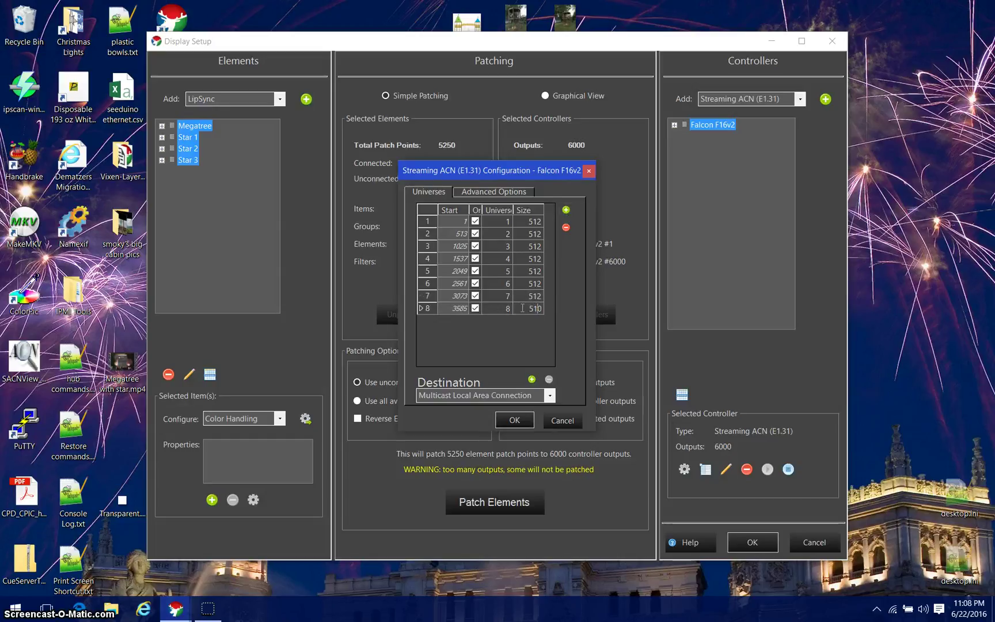
{"action": "type", "text": "512"}
{"action": "left_click", "coordinate": [566, 209]}
{"action": "left_click", "coordinate": [533, 321]}
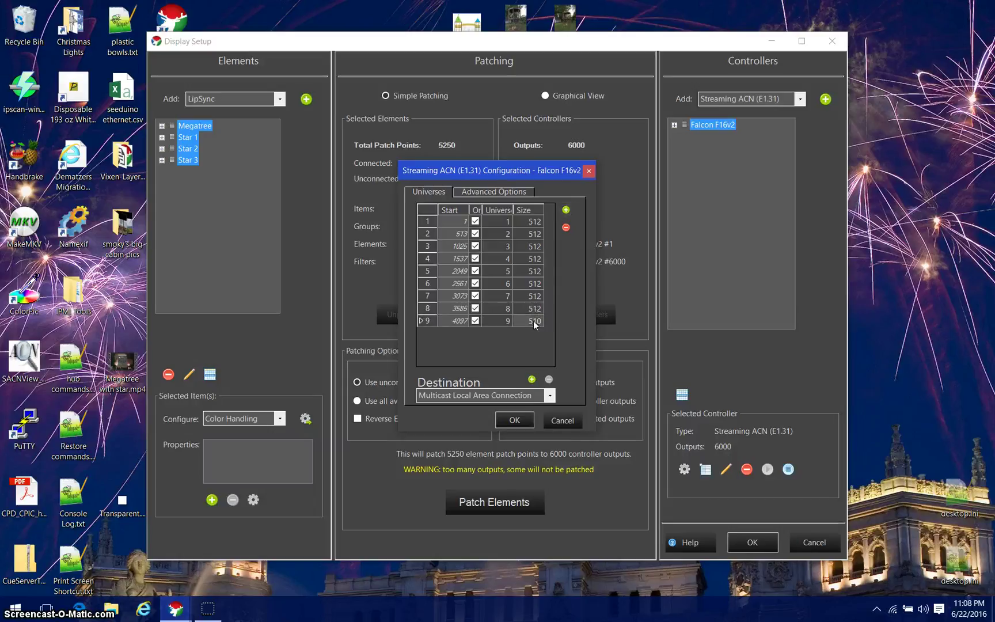
{"action": "left_click", "coordinate": [535, 320]}
{"action": "type", "text": "512"}
Add universe 10 with a size of 512 and universe 11 with a size of 130, and accept the controller configuration
{"action": "left_click", "coordinate": [565, 210]}
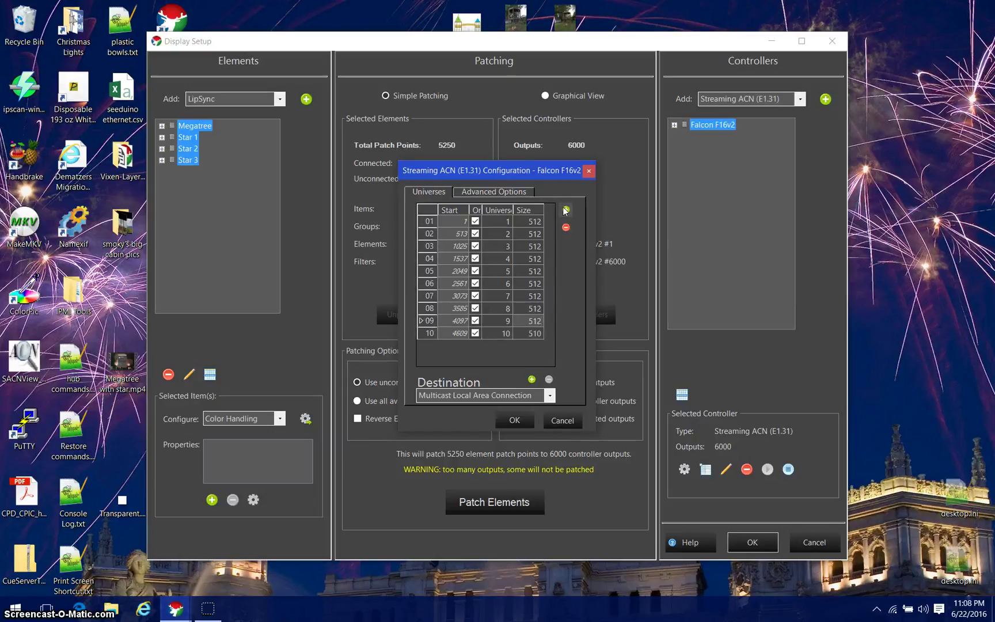
{"action": "left_click", "coordinate": [531, 334]}
{"action": "type", "text": "512"}
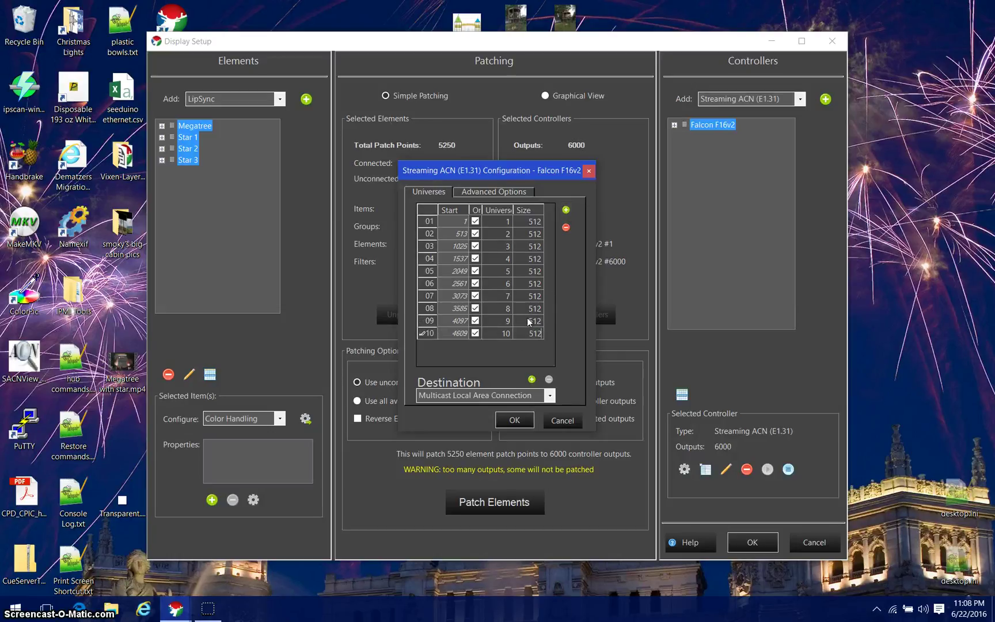
{"action": "left_click", "coordinate": [565, 209]}
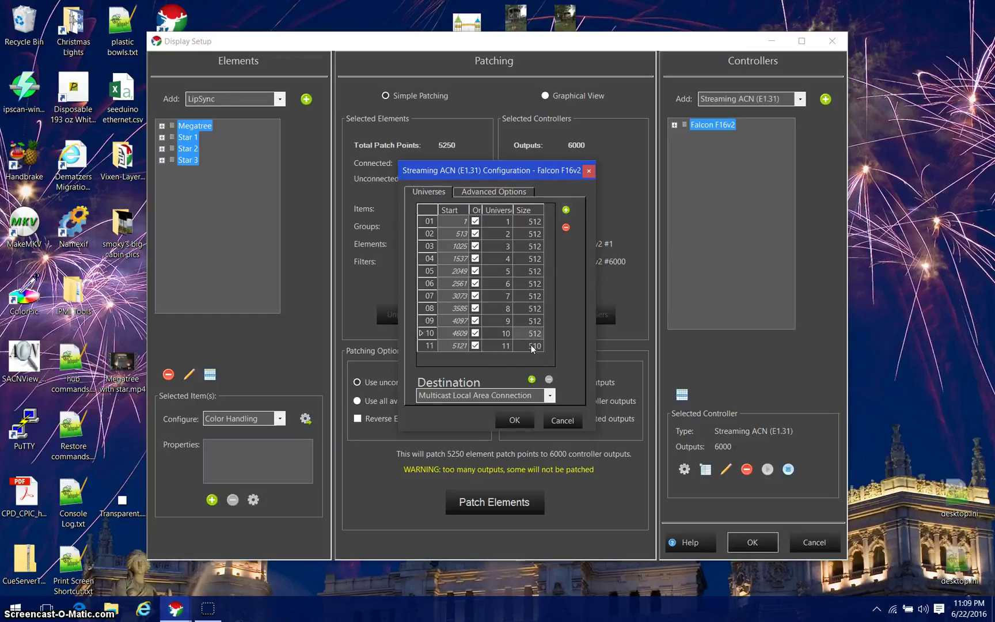
{"action": "left_click", "coordinate": [530, 345]}
{"action": "left_click", "coordinate": [526, 347]}
{"action": "type", "text": "130"}
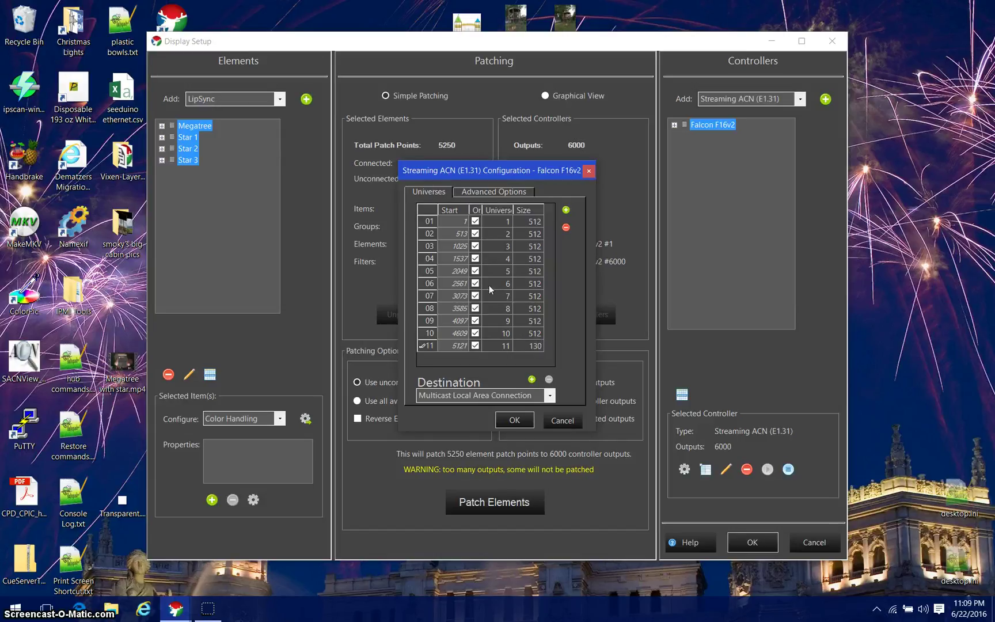
{"action": "left_click", "coordinate": [529, 333]}
{"action": "left_click", "coordinate": [515, 420]}
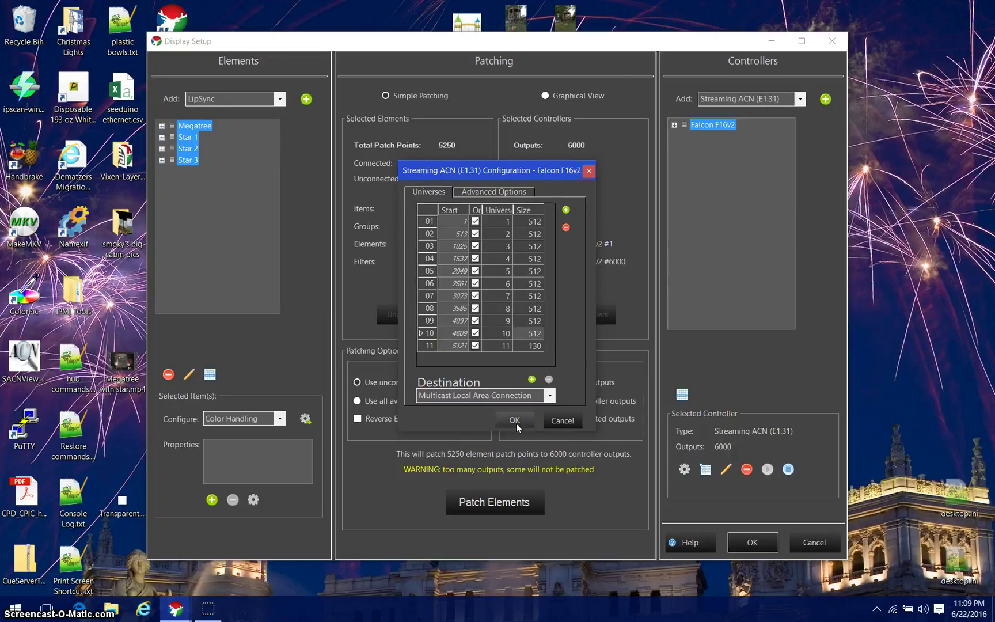
Expand the Falcon F16v2 controller and examine its output list around the end of universe 11
{"action": "left_click", "coordinate": [674, 125]}
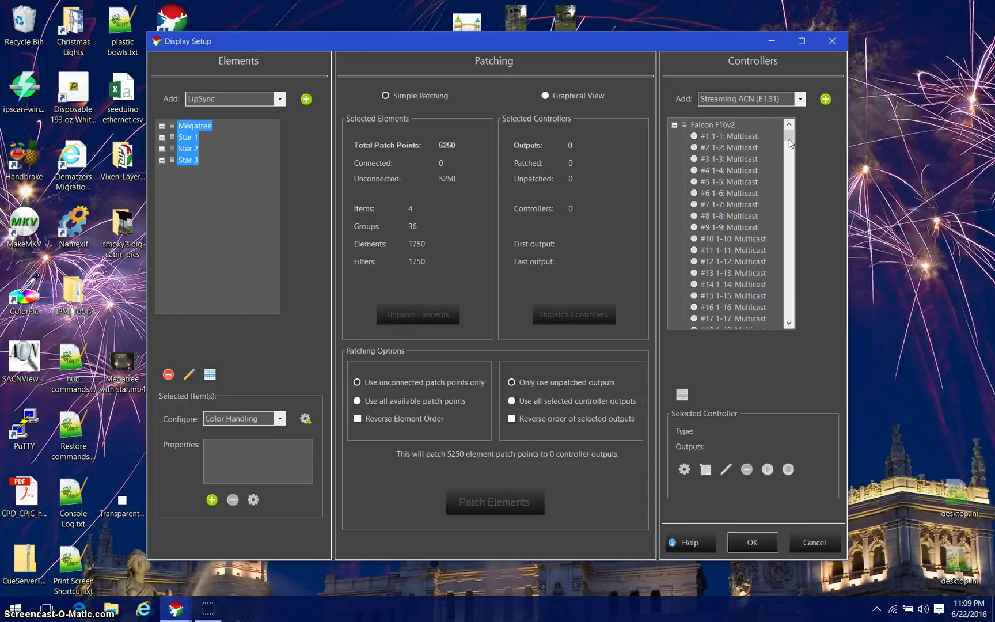
{"action": "left_click_drag", "start_coordinate": [790, 139], "coordinate": [792, 299]}
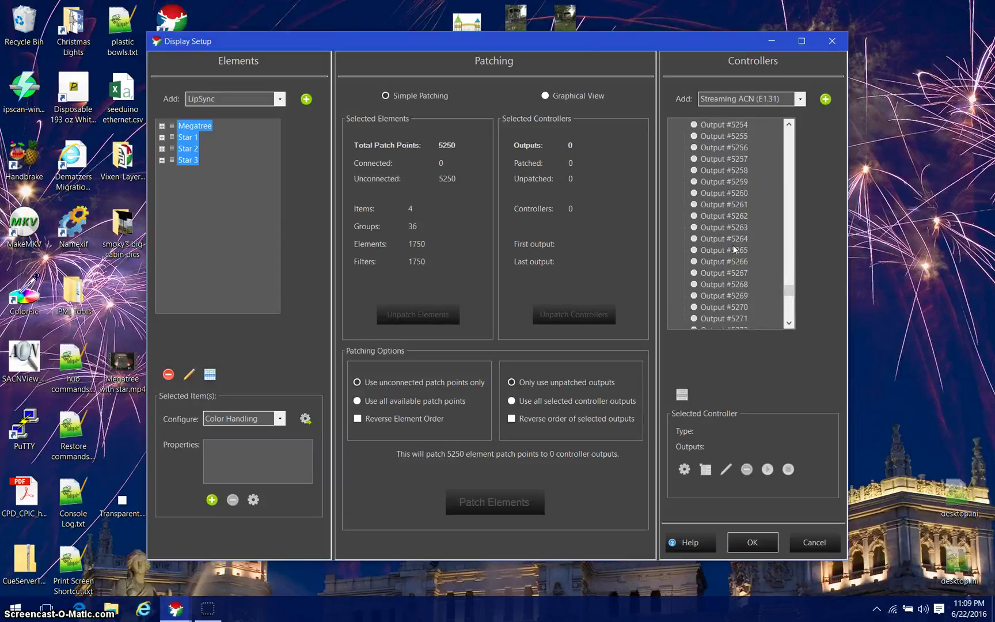
{"action": "left_click", "coordinate": [716, 237]}
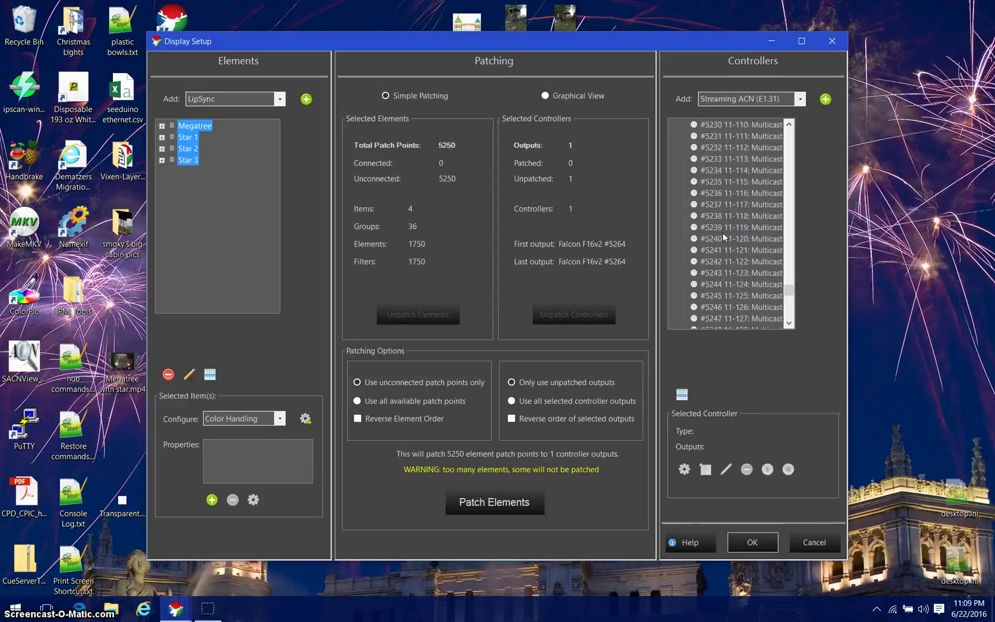
Examine the Falcon F16v2 outputs past the end of universe 11, starting from output #5251
{"action": "scroll", "coordinate": [723, 233], "scroll_direction": "down", "scroll_amount": 3}
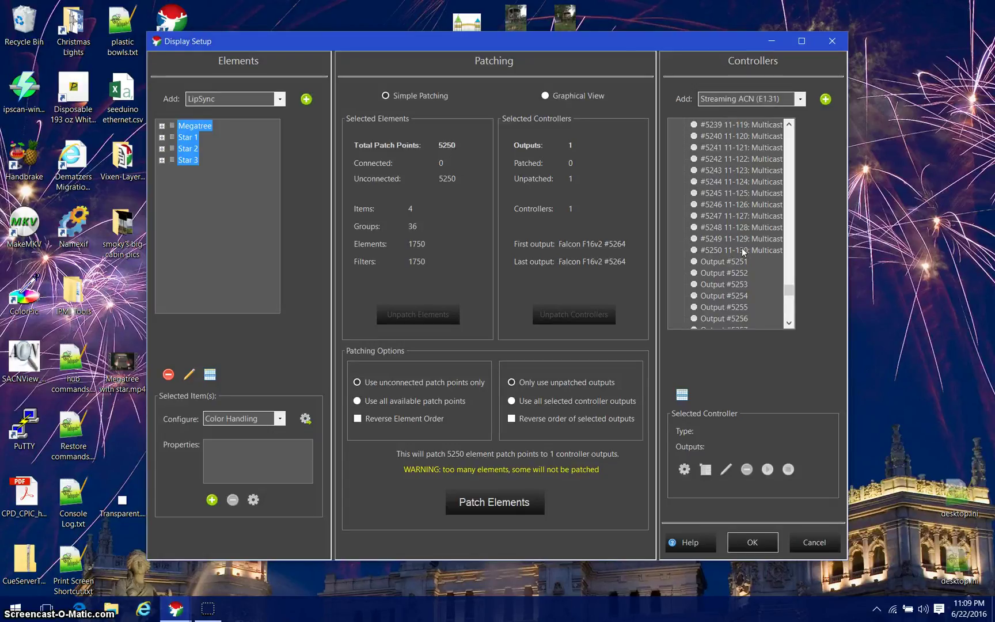
{"action": "left_click", "coordinate": [730, 264]}
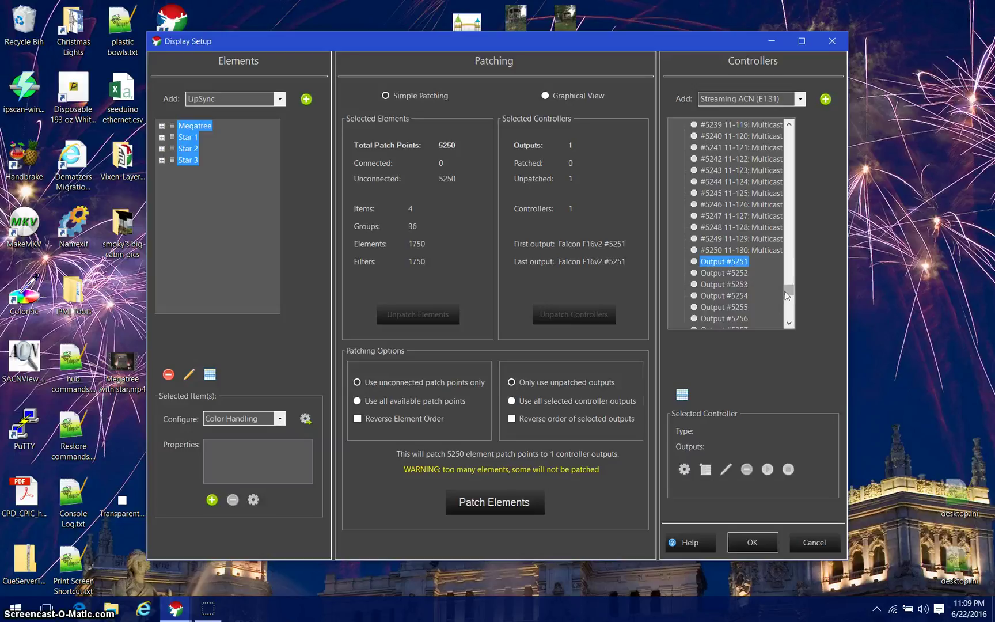
{"action": "left_click_drag", "start_coordinate": [792, 294], "coordinate": [792, 295]}
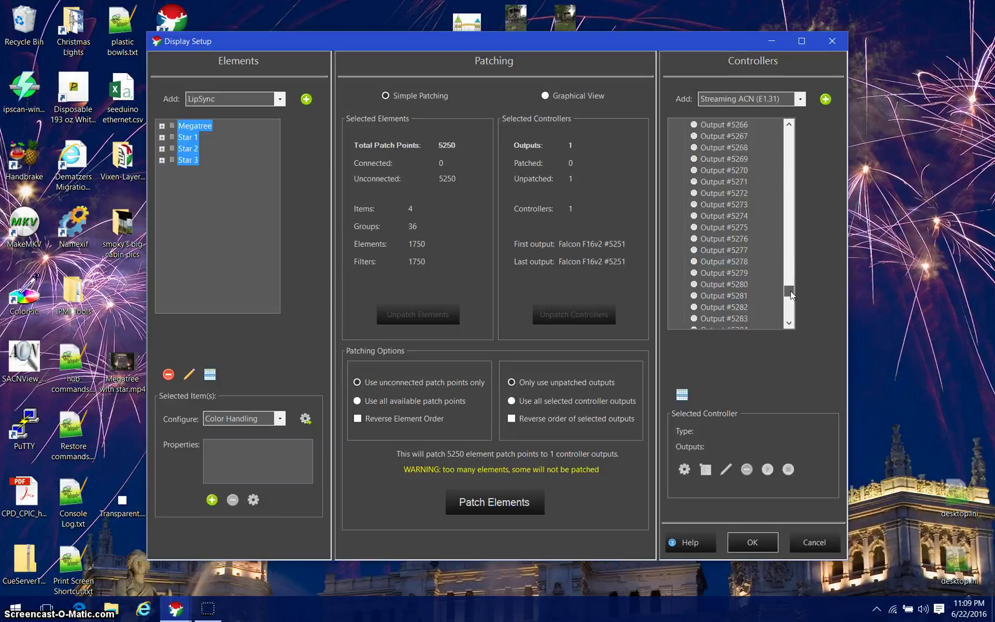
{"action": "left_click", "coordinate": [789, 125]}
{"action": "left_click", "coordinate": [790, 125]}
{"action": "left_click", "coordinate": [789, 125]}
{"action": "left_click", "coordinate": [789, 125]}
{"action": "left_click", "coordinate": [789, 125]}
{"action": "left_click", "coordinate": [789, 125]}
{"action": "left_click", "coordinate": [789, 125]}
{"action": "left_click", "coordinate": [789, 125]}
{"action": "left_click", "coordinate": [789, 125]}
{"action": "left_click", "coordinate": [724, 181]}
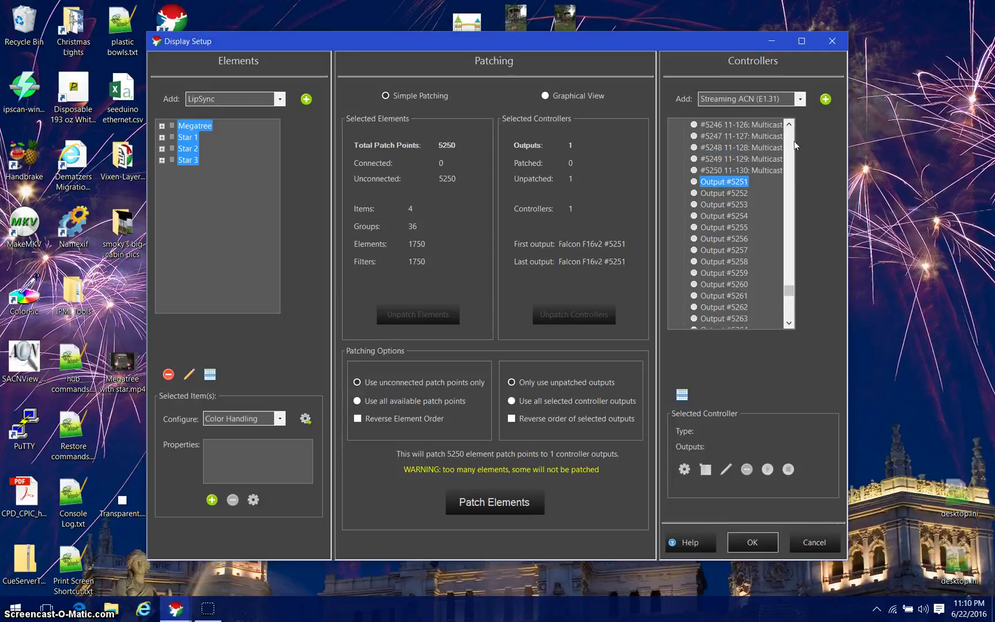
Set the Falcon F16v2 controller's output count to 5250 and check the end of its output list
{"action": "left_click_drag", "start_coordinate": [789, 295], "coordinate": [773, 116]}
{"action": "right_click", "coordinate": [716, 127]}
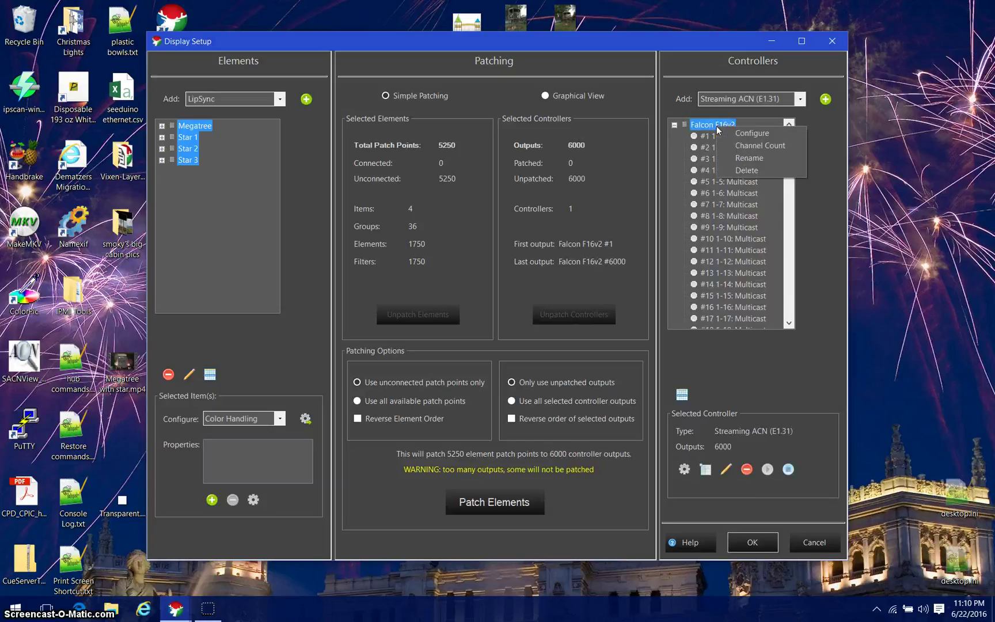
{"action": "left_click", "coordinate": [762, 148]}
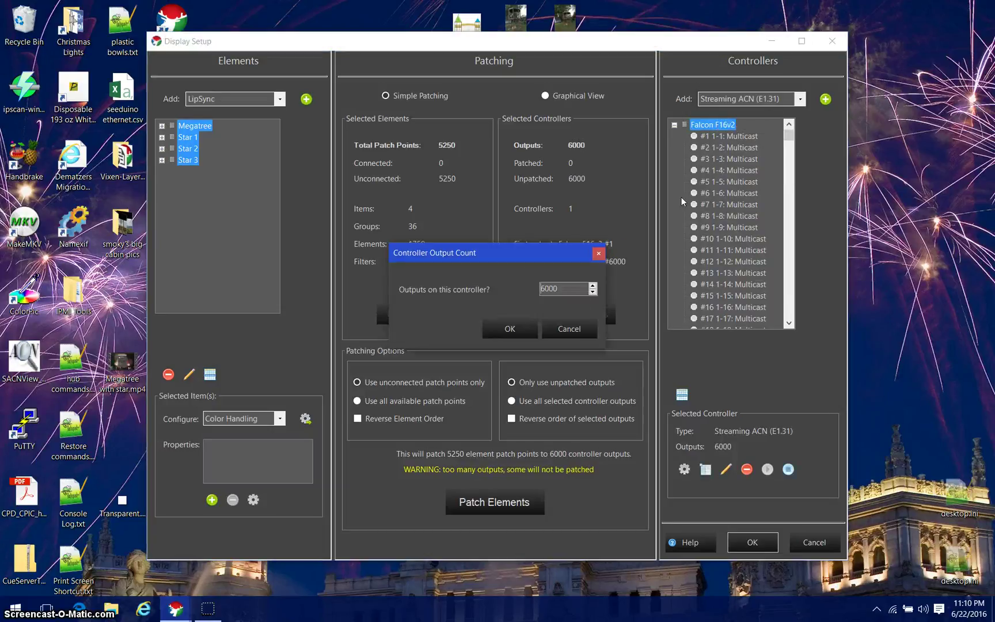
{"action": "left_click_drag", "start_coordinate": [573, 285], "coordinate": [520, 292]}
{"action": "type", "text": "5250"}
{"action": "left_click", "coordinate": [530, 326]}
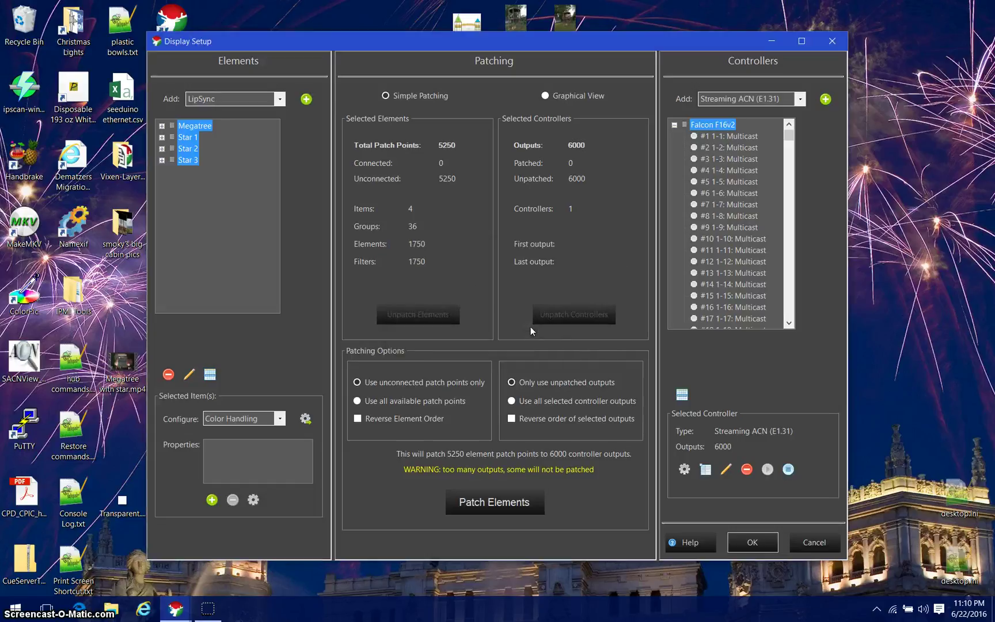
{"action": "left_click_drag", "start_coordinate": [787, 140], "coordinate": [793, 321]}
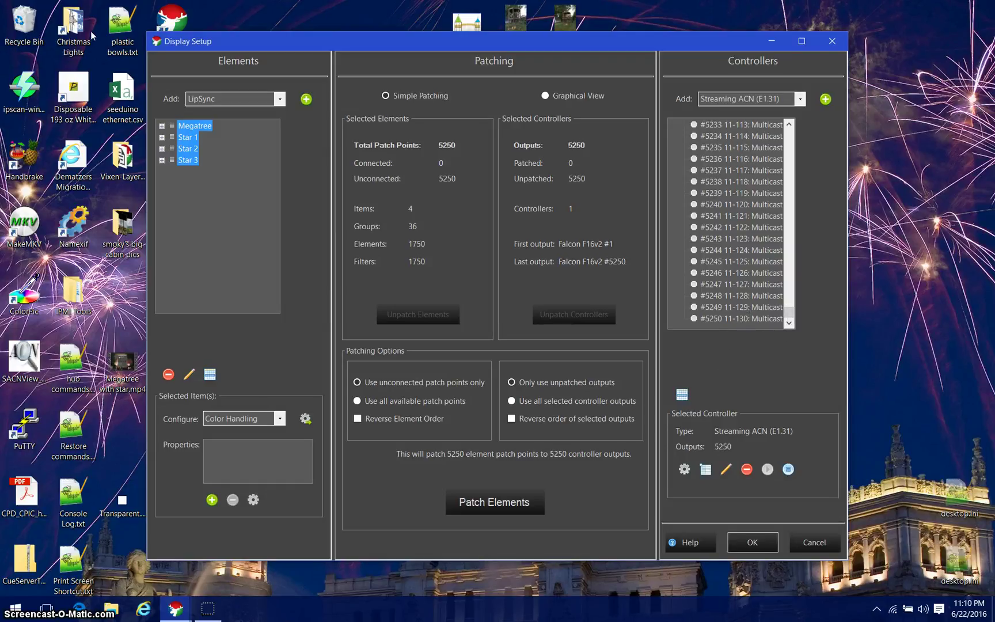
Patch only the Megatree element to the Falcon F16v2, using unconnected patch points and unpatched outputs only
{"action": "left_click", "coordinate": [182, 195]}
{"action": "left_click", "coordinate": [192, 126]}
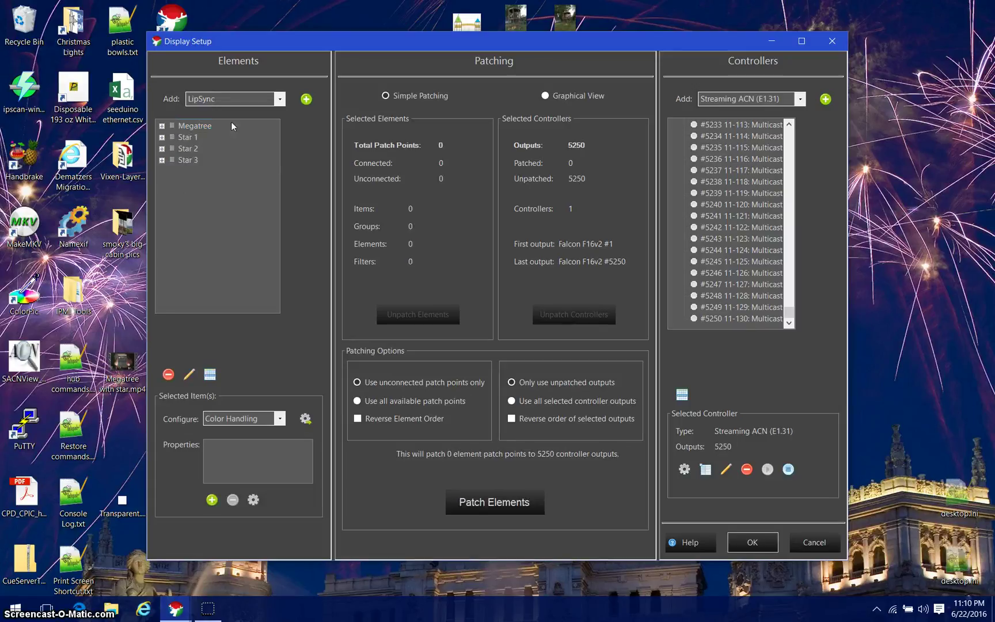
{"action": "left_click_drag", "start_coordinate": [790, 314], "coordinate": [793, 113]}
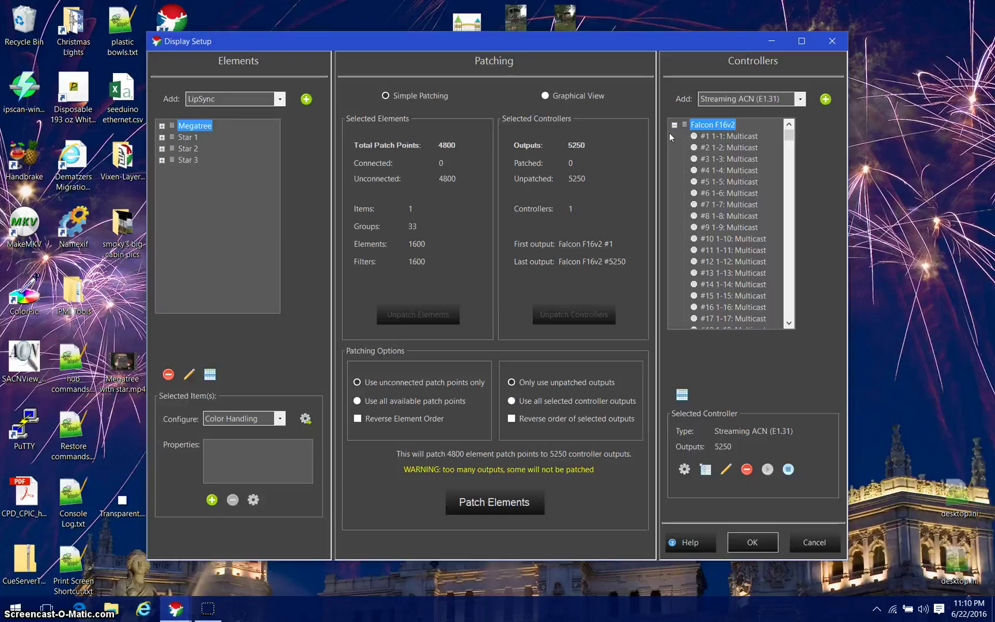
{"action": "left_click", "coordinate": [733, 126]}
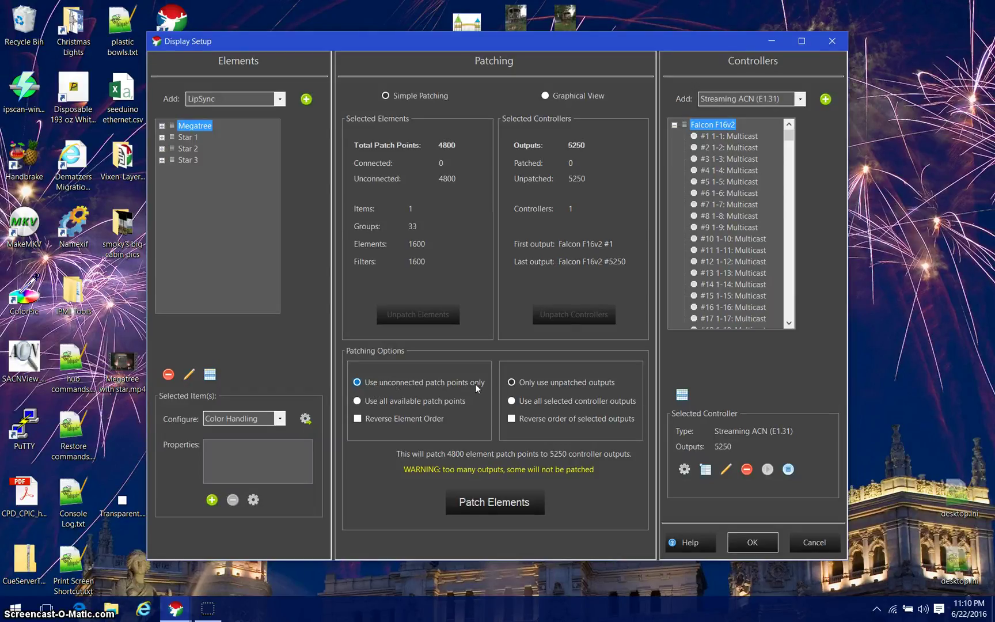
{"action": "left_click", "coordinate": [580, 385]}
{"action": "left_click", "coordinate": [486, 508]}
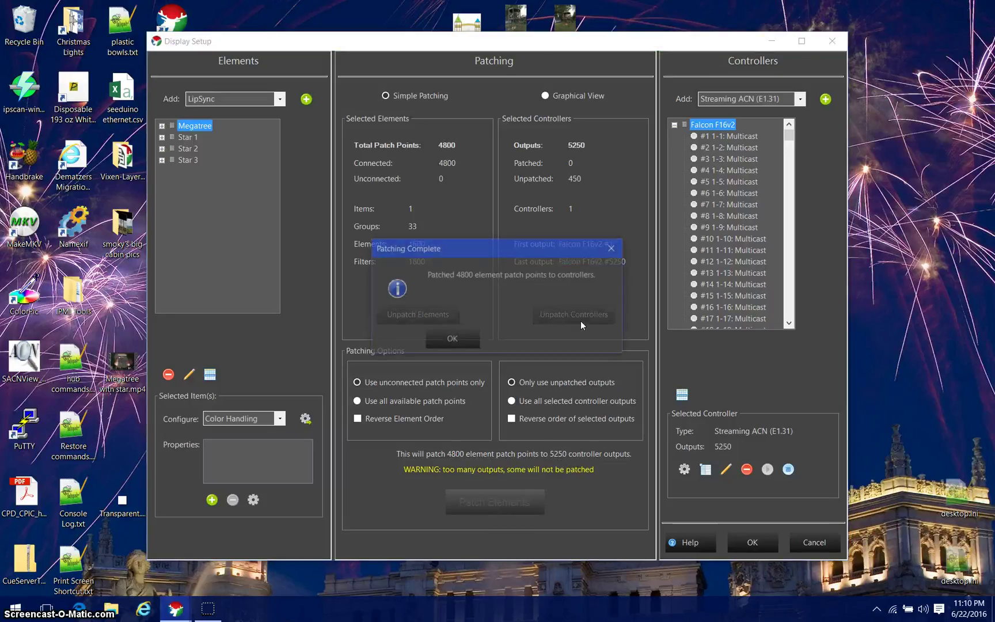
{"action": "left_click", "coordinate": [451, 340]}
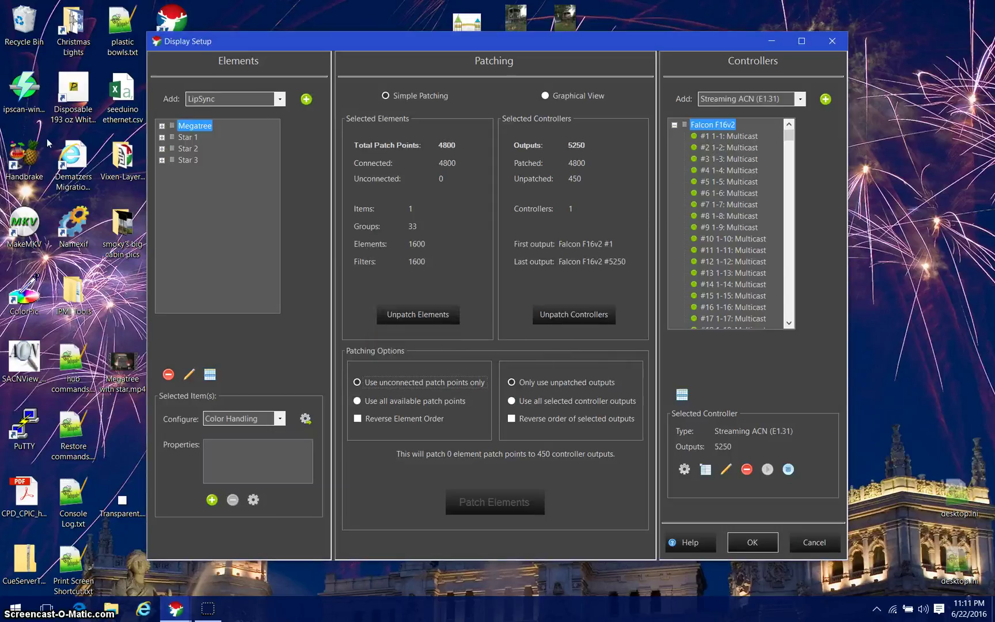
Review the patched pixels of Megatree S1 and find where the controller's patched outputs end, then collapse the Megatree
{"action": "left_click", "coordinate": [164, 125]}
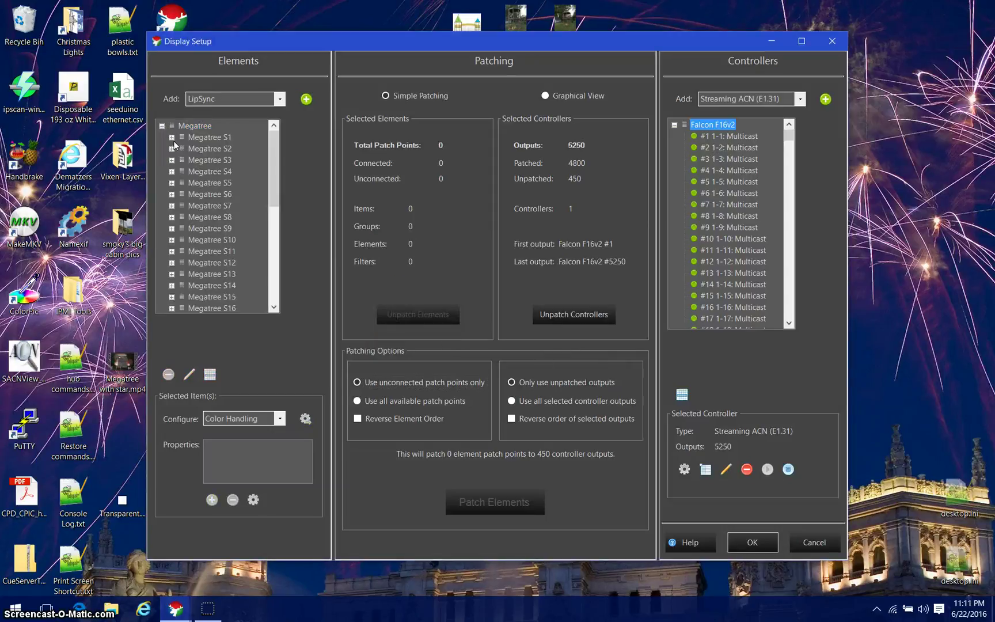
{"action": "left_click", "coordinate": [171, 138]}
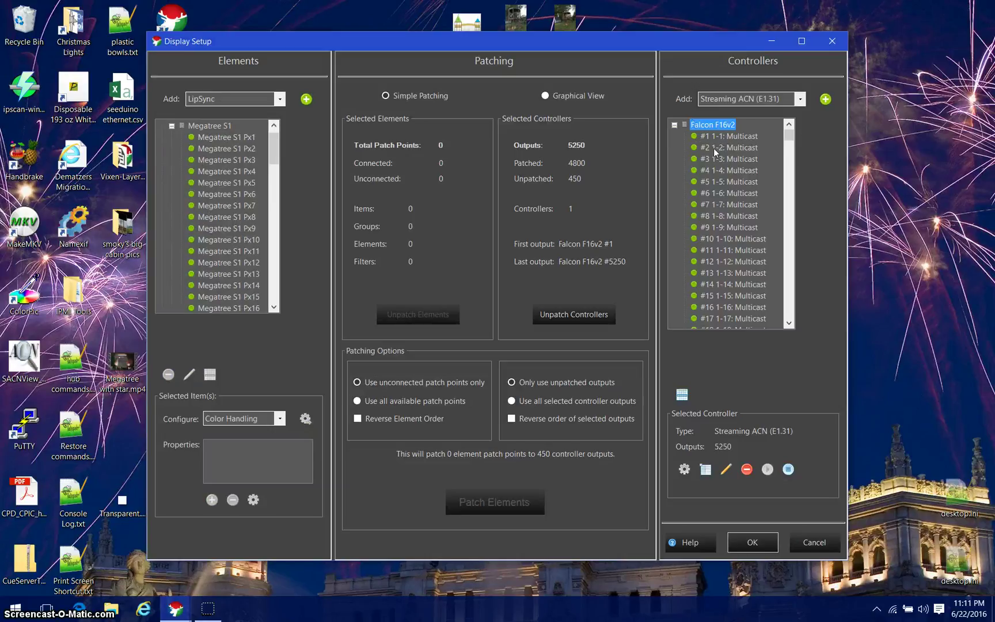
{"action": "left_click_drag", "start_coordinate": [792, 142], "coordinate": [785, 301]}
{"action": "scroll", "coordinate": [747, 210], "scroll_direction": "up", "scroll_amount": 14}
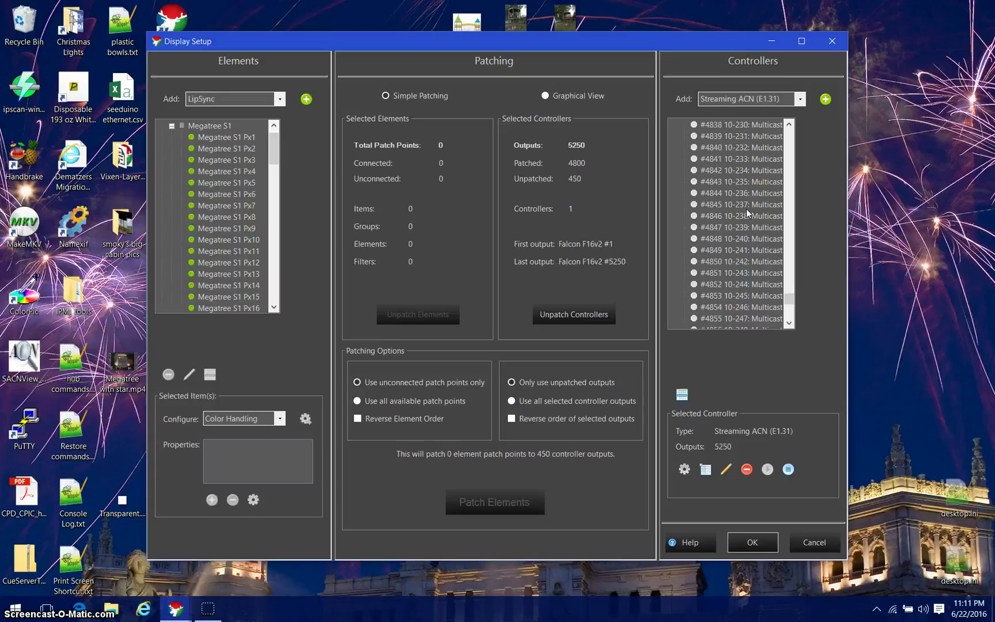
{"action": "scroll", "coordinate": [746, 208], "scroll_direction": "up", "scroll_amount": 6}
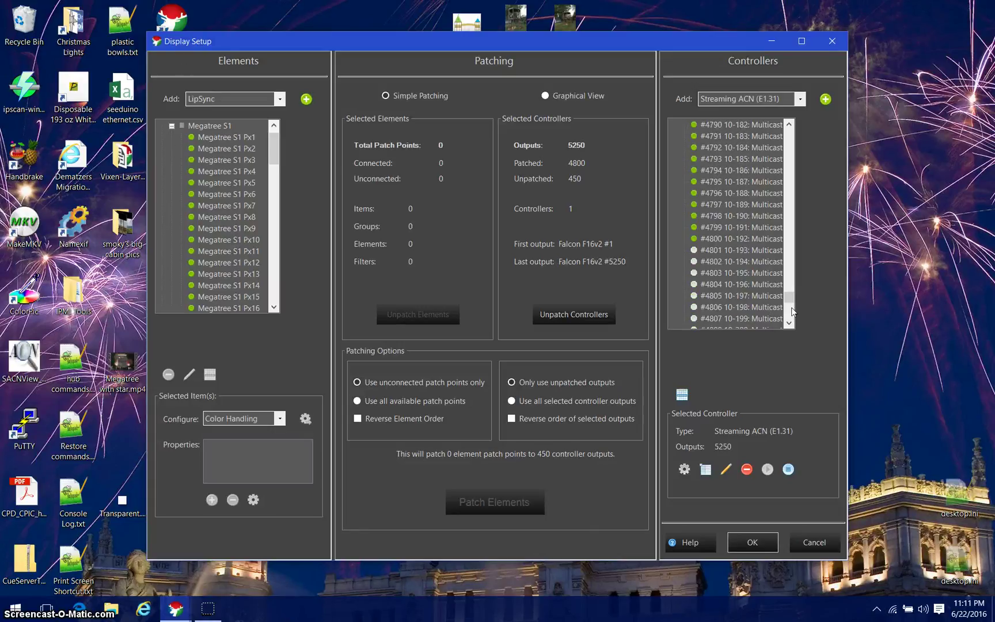
{"action": "left_click_drag", "start_coordinate": [790, 300], "coordinate": [796, 123]}
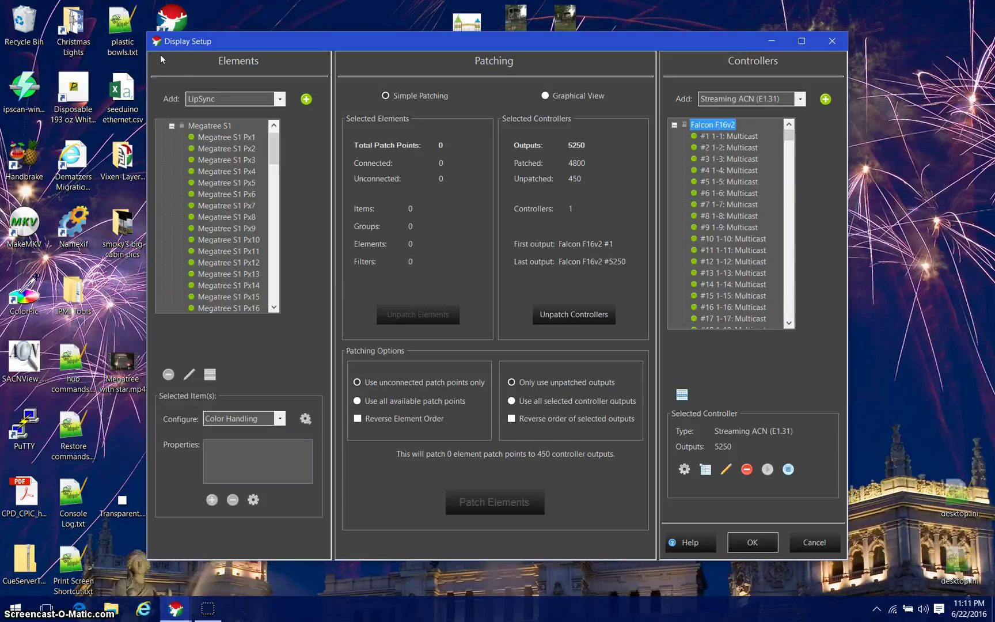
{"action": "left_click", "coordinate": [171, 126]}
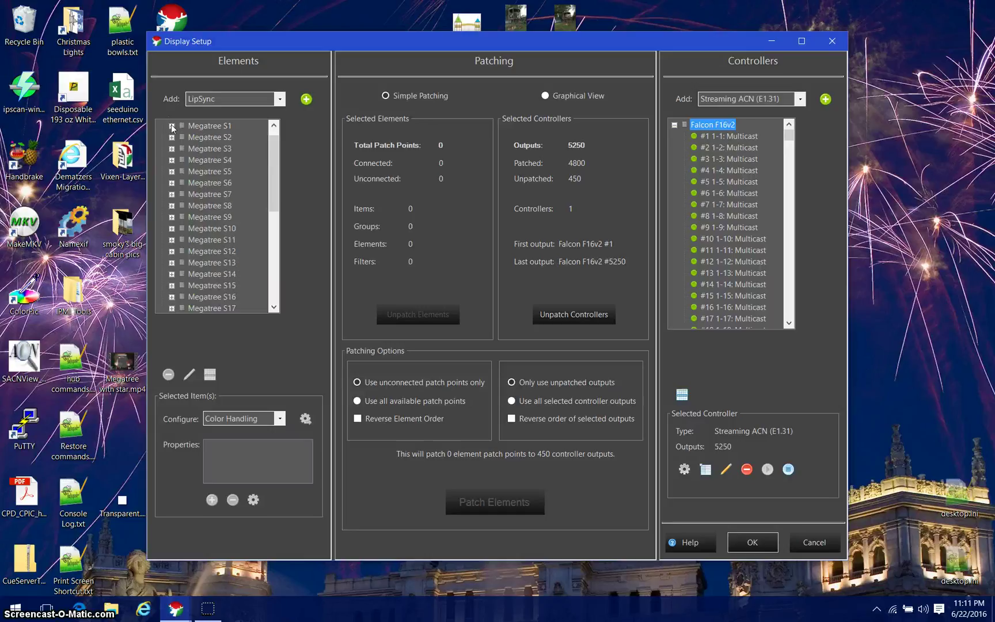
{"action": "scroll", "coordinate": [188, 152], "scroll_direction": "up", "scroll_amount": 1}
{"action": "left_click", "coordinate": [162, 126]}
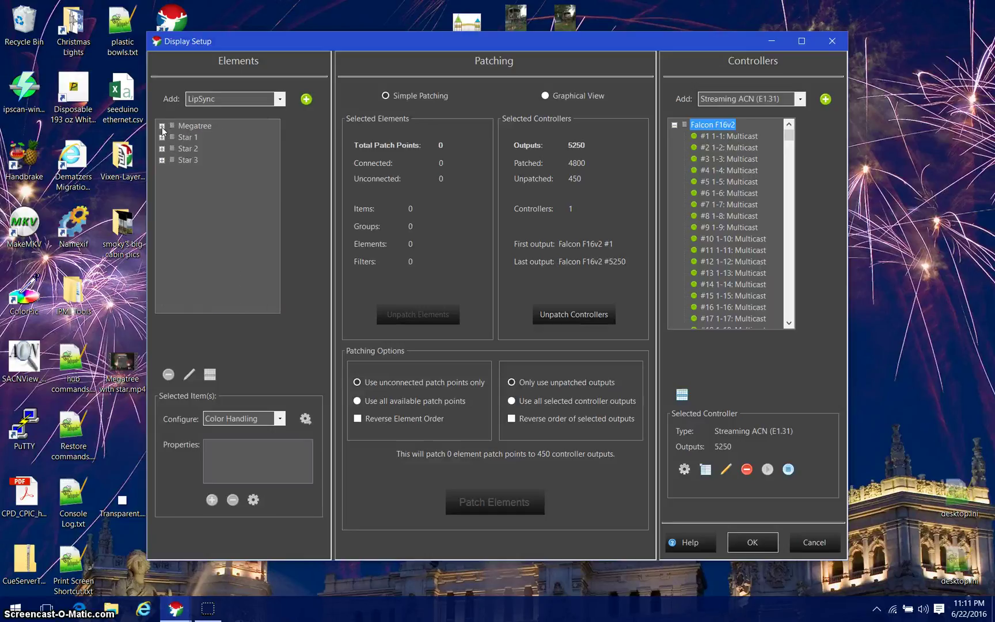
Patch Star 1, Star 2 and Star 3 together to the Falcon F16v2's remaining unpatched outputs
{"action": "left_click", "coordinate": [187, 140]}
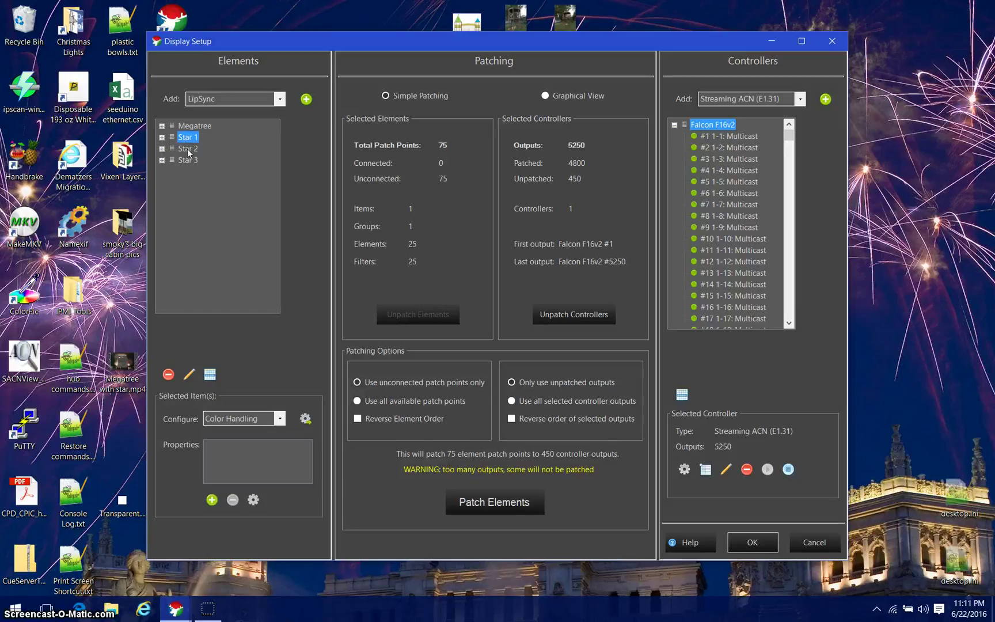
{"action": "left_click", "coordinate": [187, 151]}
{"action": "left_click", "coordinate": [190, 162]}
{"action": "left_click", "coordinate": [189, 136]}
{"action": "left_click", "coordinate": [195, 162], "text": "shift"}
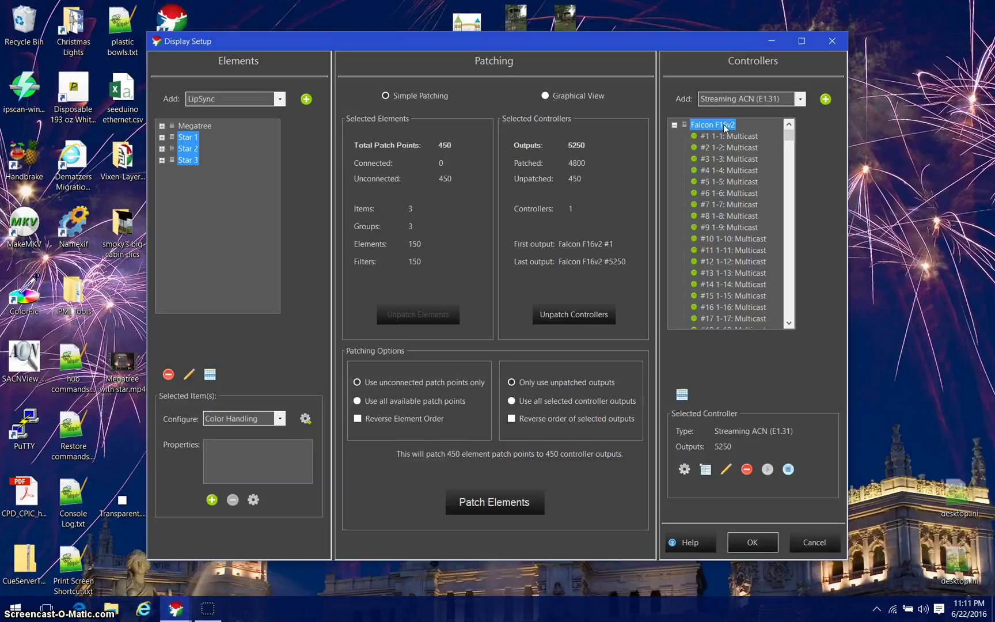
{"action": "left_click", "coordinate": [555, 388]}
{"action": "left_click", "coordinate": [505, 509]}
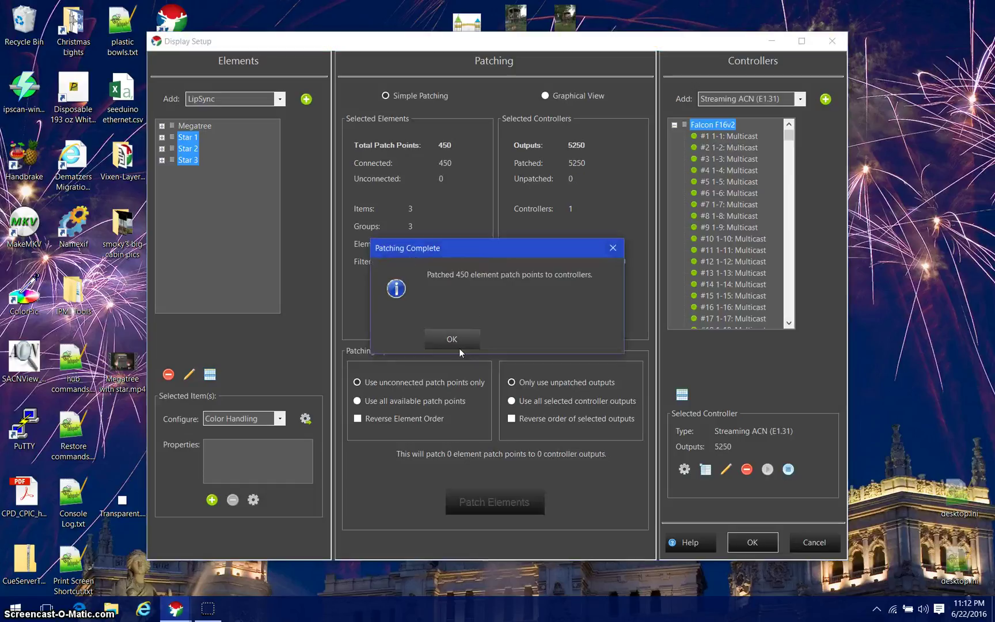
{"action": "left_click", "coordinate": [459, 346]}
Inspect the connection between Star 1 and controller output #4801 in the graphical patching view
{"action": "left_click_drag", "start_coordinate": [789, 139], "coordinate": [784, 301]}
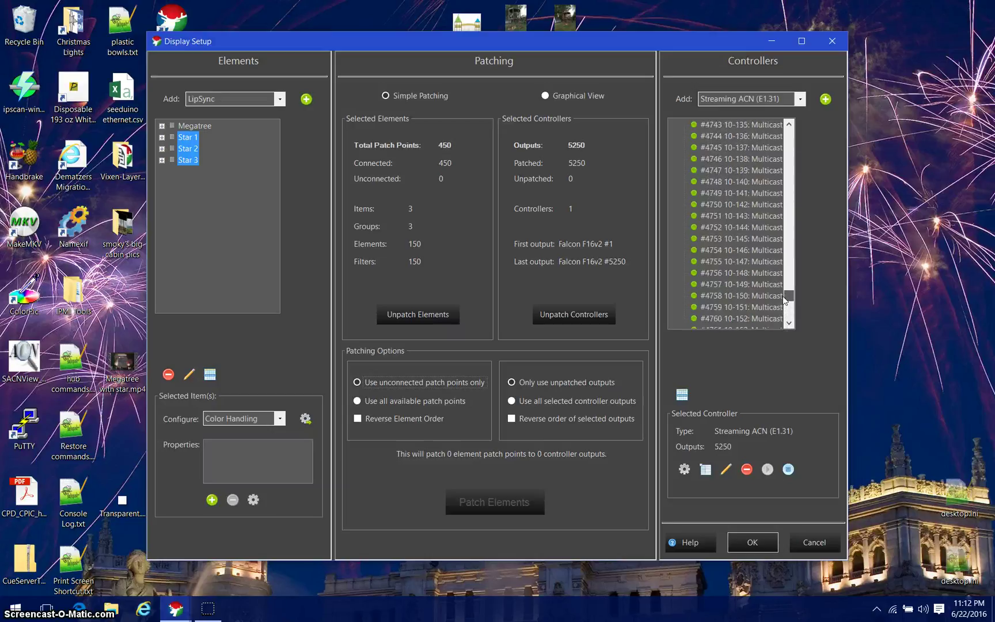
{"action": "left_click_drag", "start_coordinate": [786, 300], "coordinate": [786, 303]}
{"action": "left_click", "coordinate": [720, 170]}
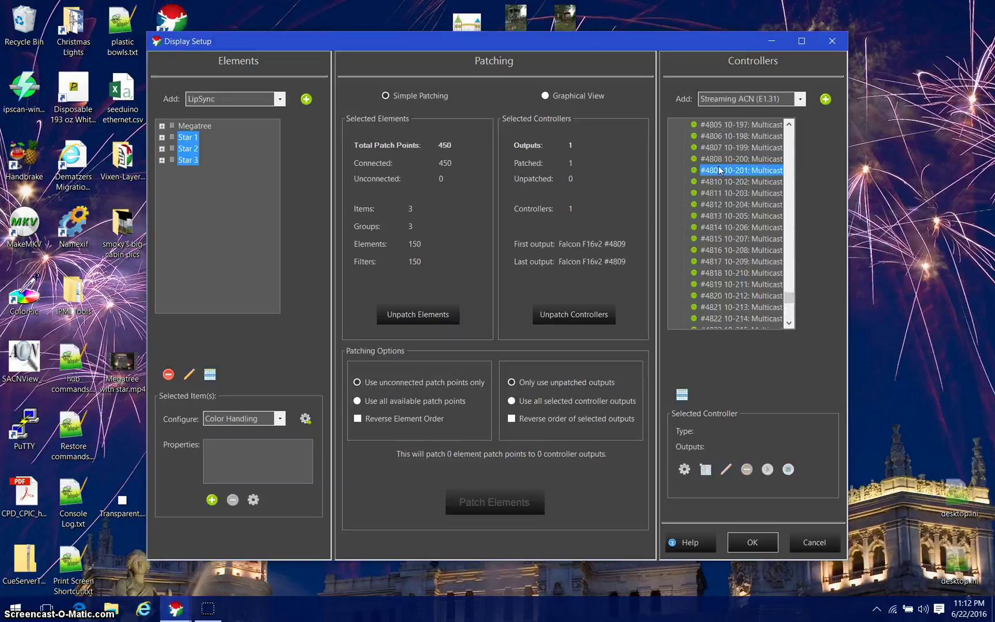
{"action": "scroll", "coordinate": [720, 167], "scroll_direction": "up", "scroll_amount": 3}
{"action": "left_click", "coordinate": [726, 181]}
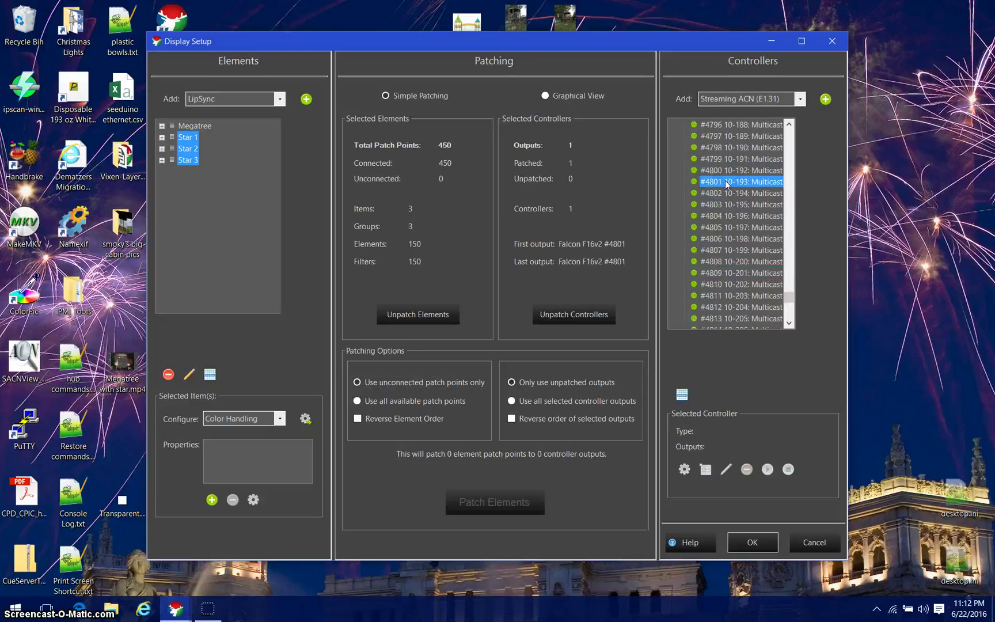
{"action": "left_click", "coordinate": [185, 139]}
{"action": "left_click", "coordinate": [564, 98]}
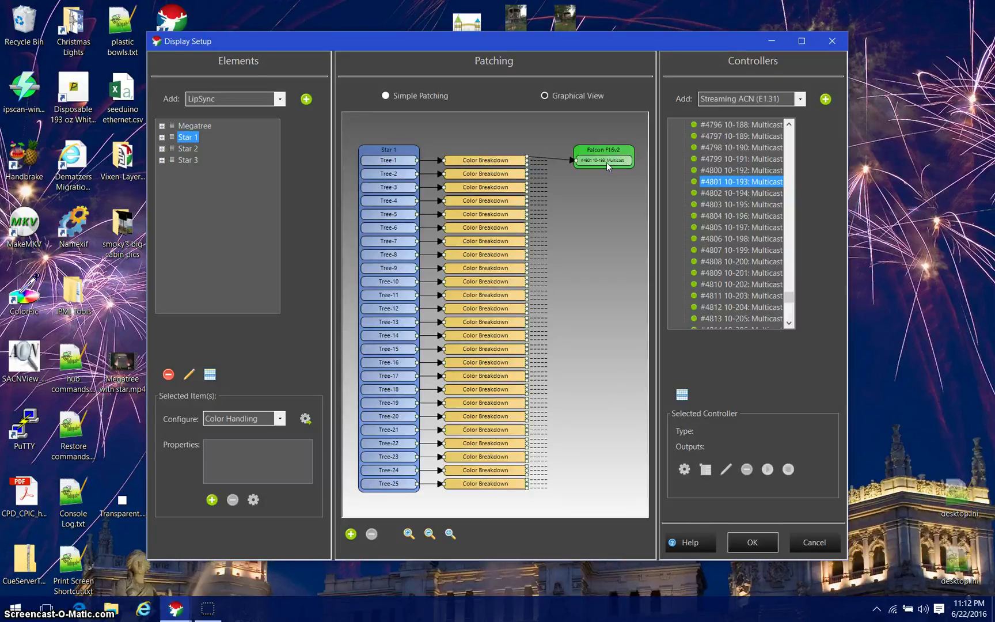
Find the elements patched to controller outputs #4801 and #4804
{"action": "left_click", "coordinate": [684, 396]}
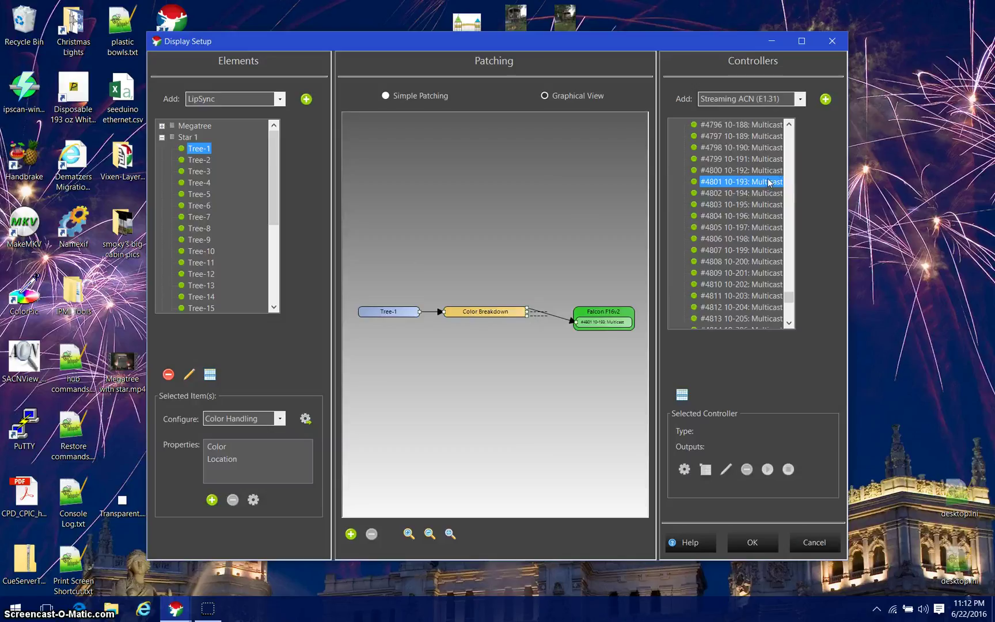
{"action": "left_click", "coordinate": [750, 216]}
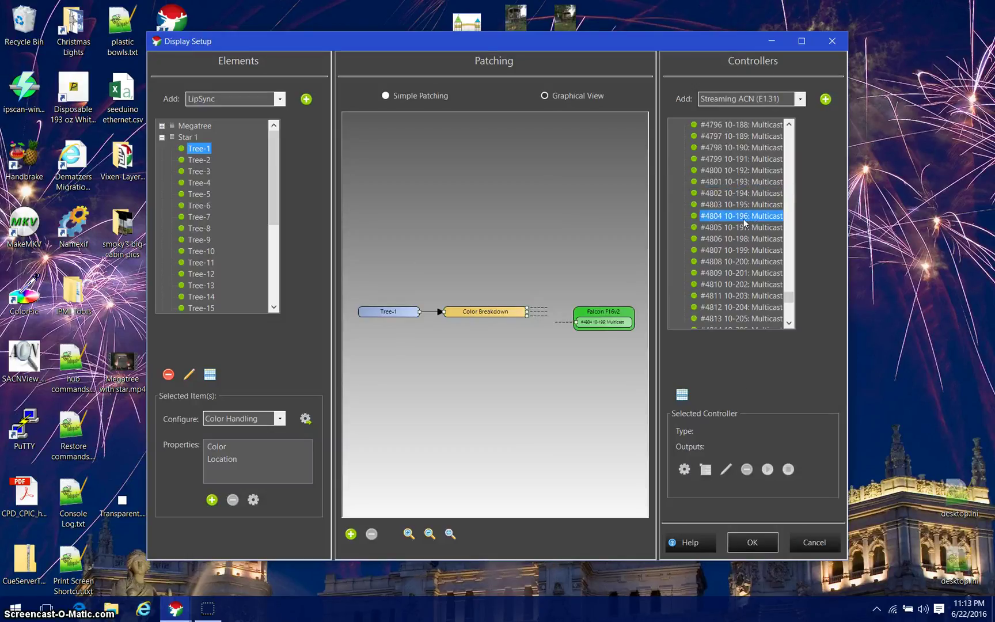
{"action": "left_click", "coordinate": [682, 395]}
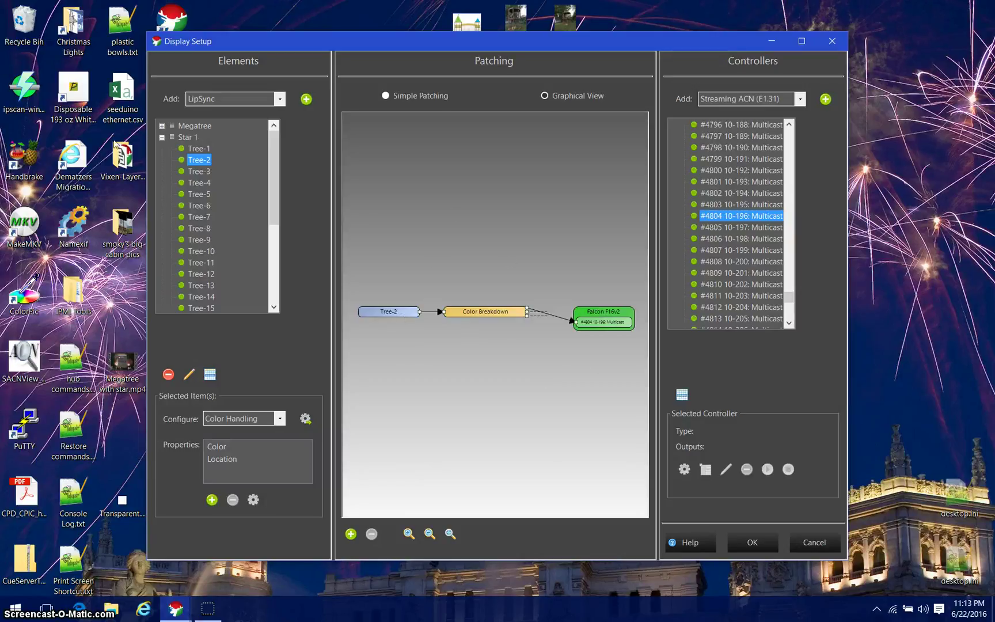
Collapse the Star 1 element and the Falcon F16v2 controller, and accept the display setup
{"action": "left_click", "coordinate": [161, 138]}
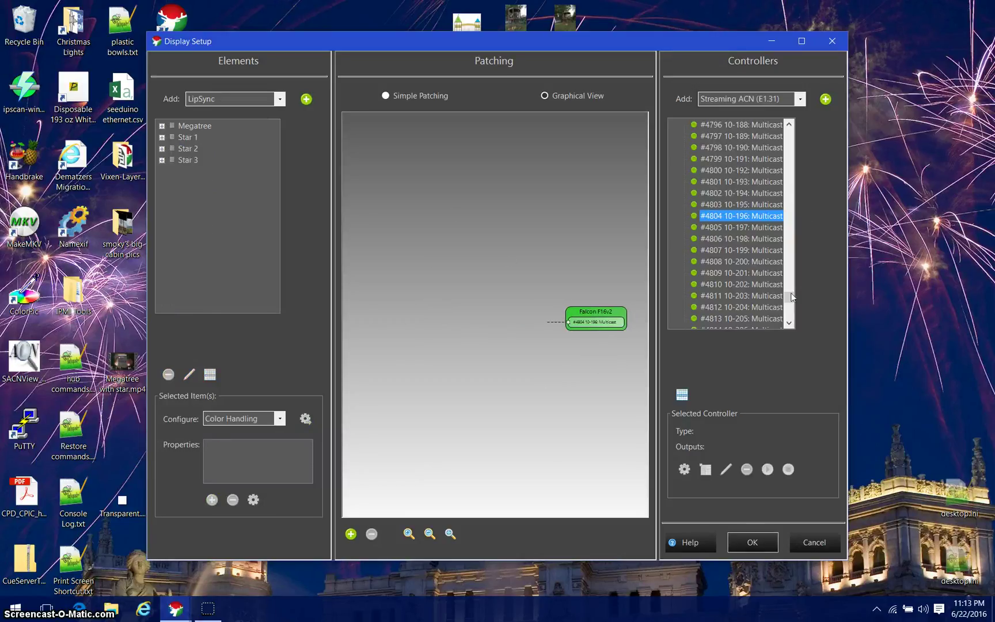
{"action": "left_click_drag", "start_coordinate": [791, 297], "coordinate": [790, 124]}
{"action": "left_click", "coordinate": [677, 125]}
{"action": "left_click", "coordinate": [757, 546]}
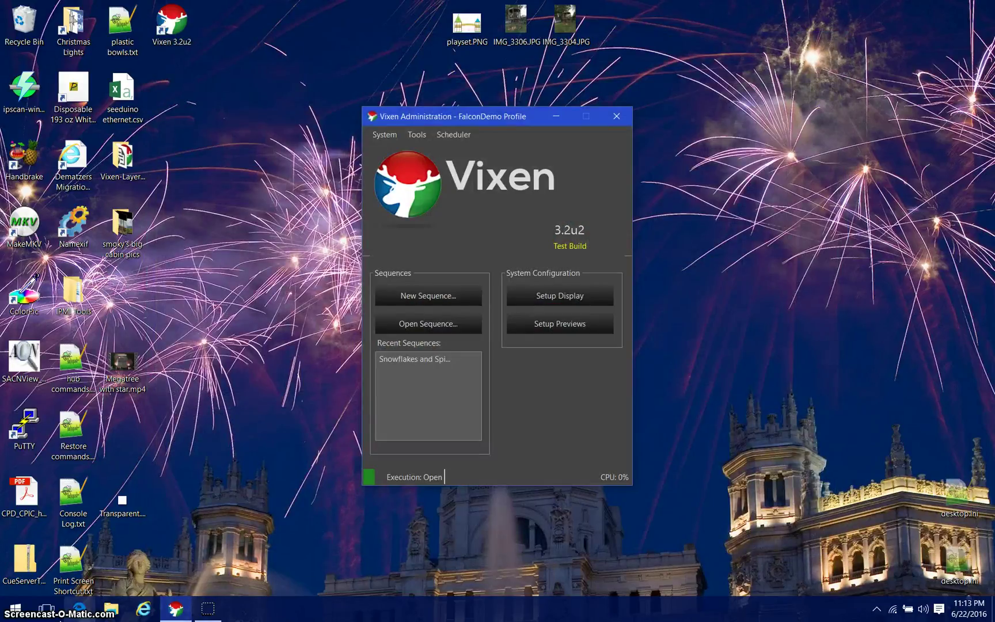
Switch to Edge, load the controller's web page at 10.10.1.114, and view its network configuration and E131 configuration
{"action": "left_click", "coordinate": [68, 616]}
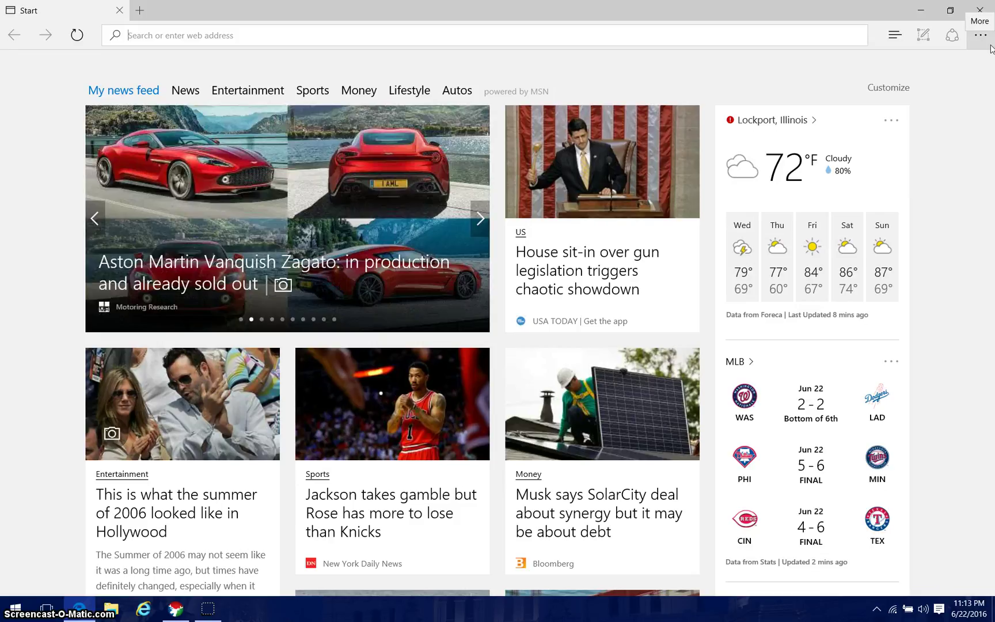
{"action": "type", "text": "10."}
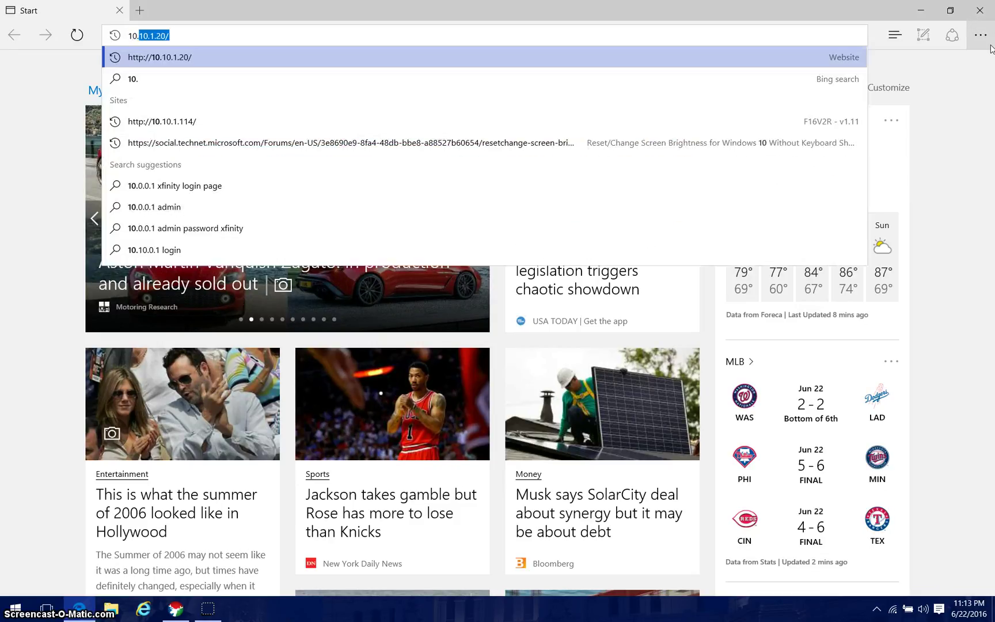
{"action": "type", "text": "10."}
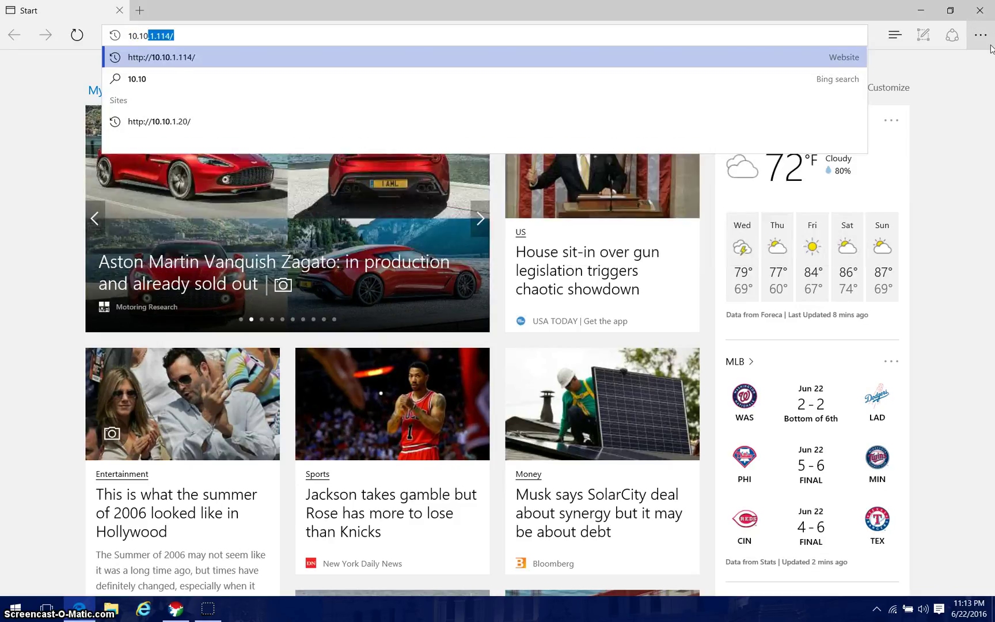
{"action": "type", "text": "1.114"}
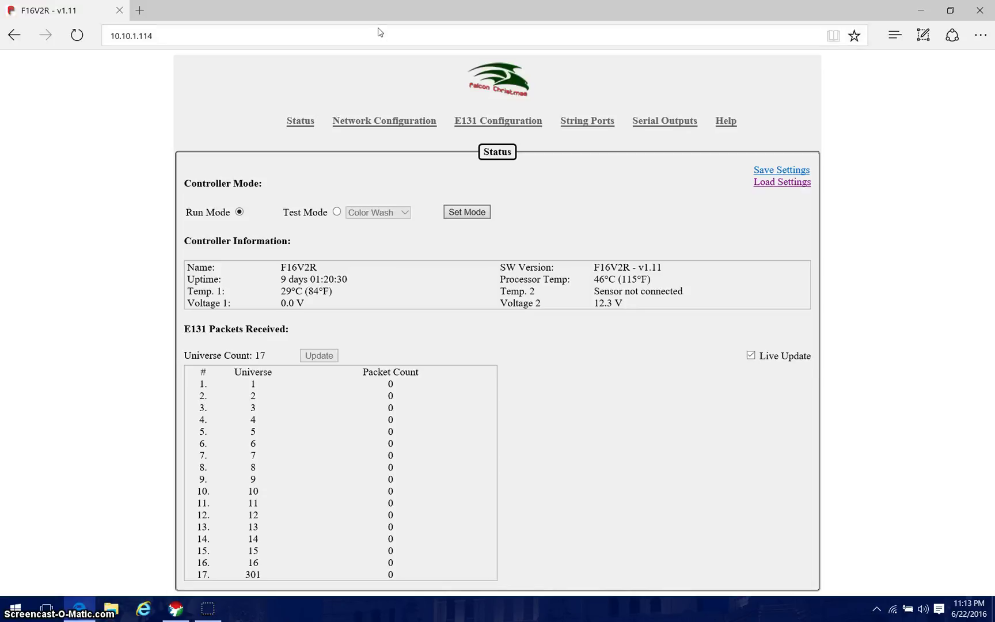
{"action": "left_click", "coordinate": [420, 125]}
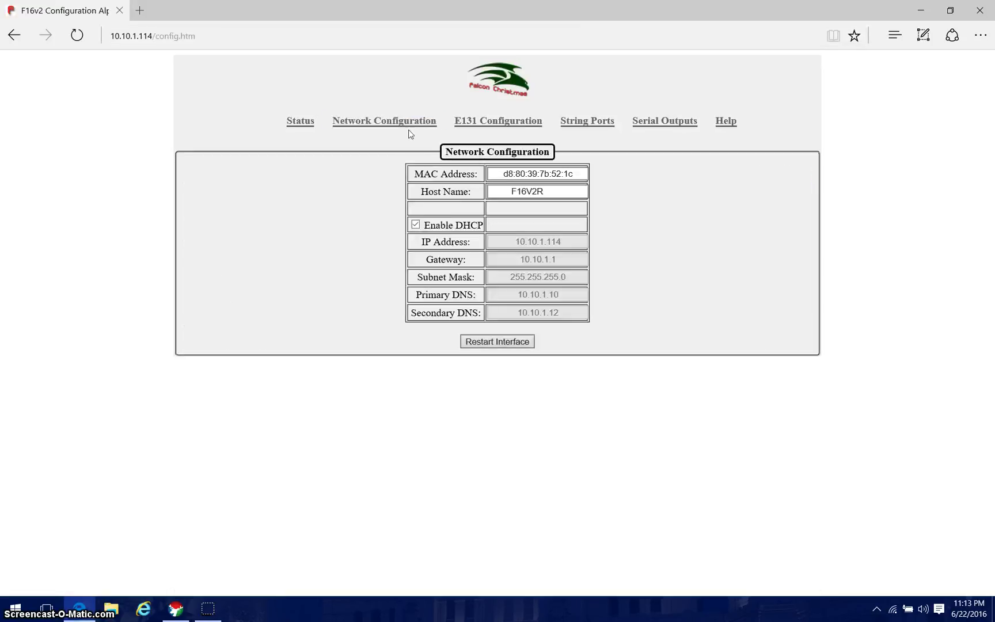
{"action": "left_click", "coordinate": [495, 123]}
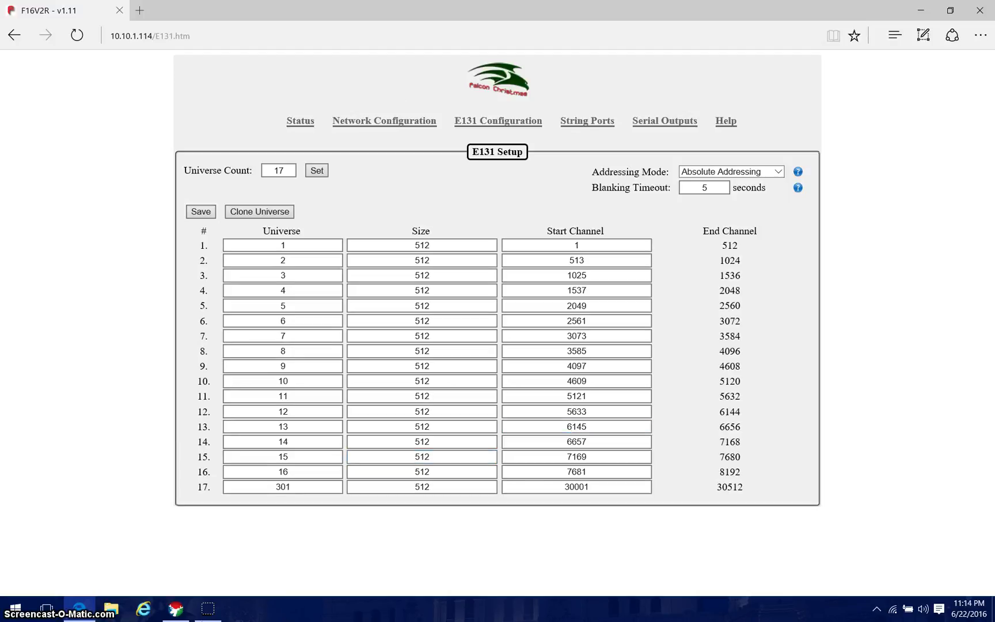
Switch to Vixen and look up the last output of the Falcon F16v2 in the display setup
{"action": "left_click", "coordinate": [176, 609]}
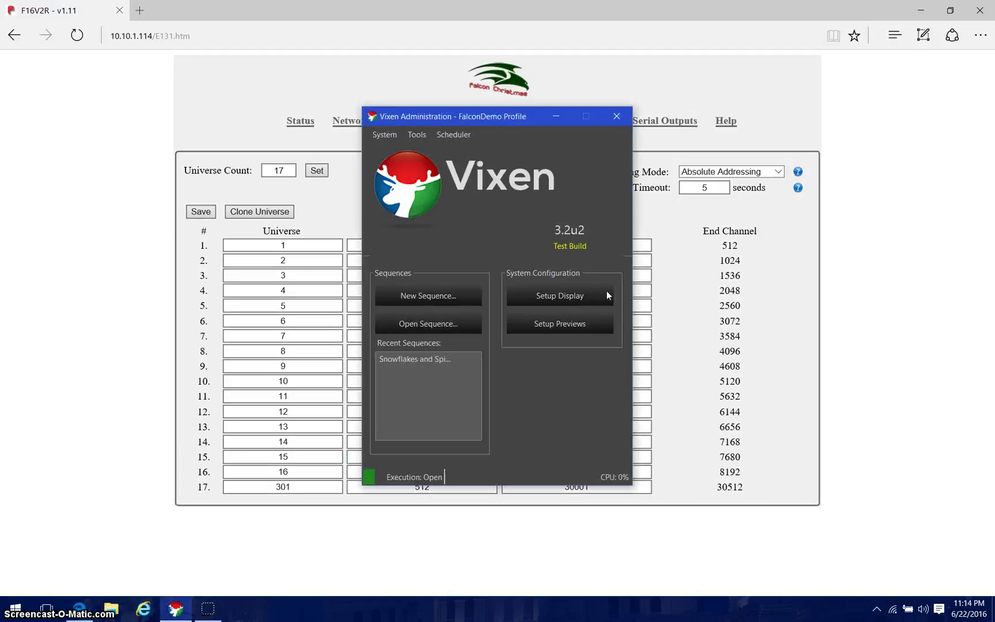
{"action": "left_click", "coordinate": [559, 296]}
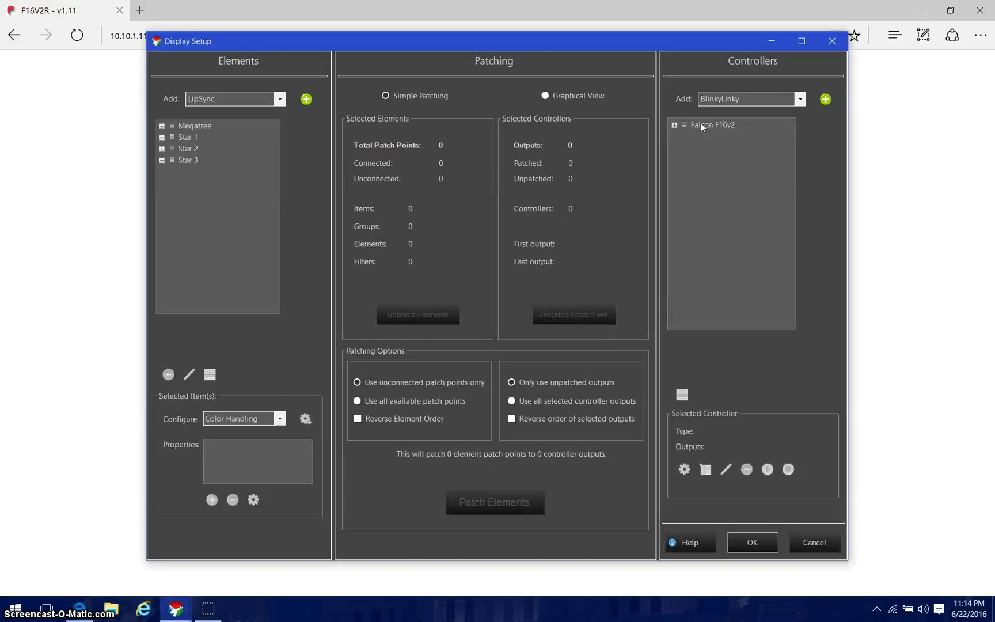
{"action": "left_click", "coordinate": [674, 125]}
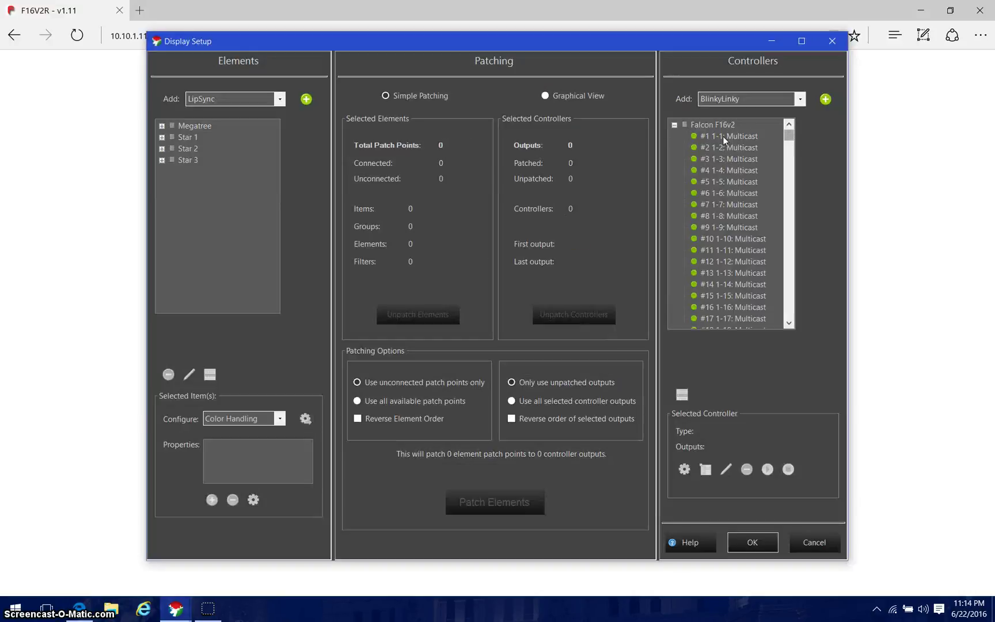
{"action": "left_click_drag", "start_coordinate": [790, 133], "coordinate": [781, 350]}
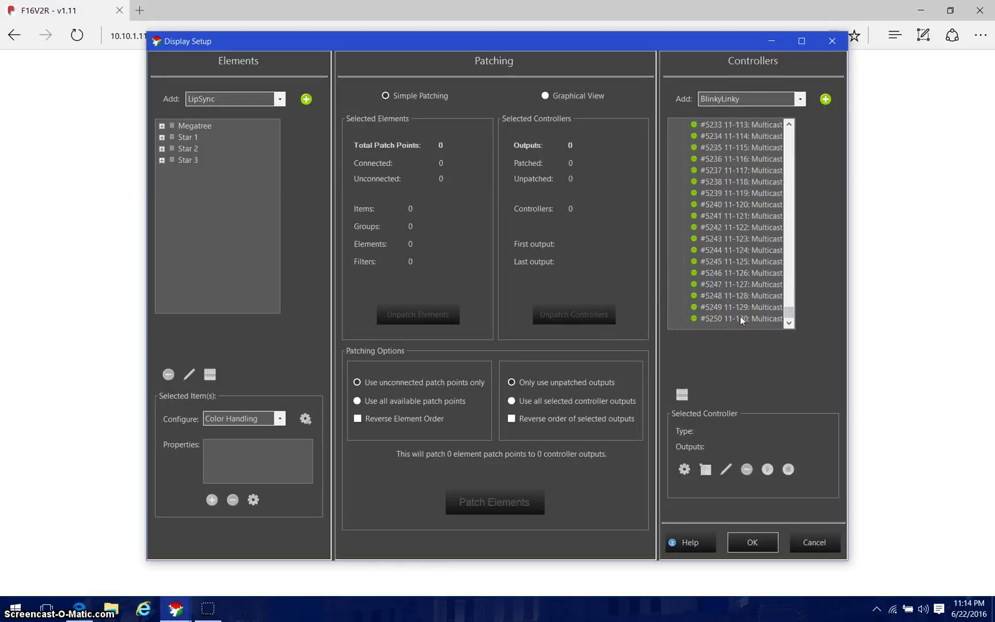
{"action": "left_click", "coordinate": [765, 546]}
Return to the controller's E131 setup and set the size of universe 11 to 130
{"action": "left_click", "coordinate": [138, 342]}
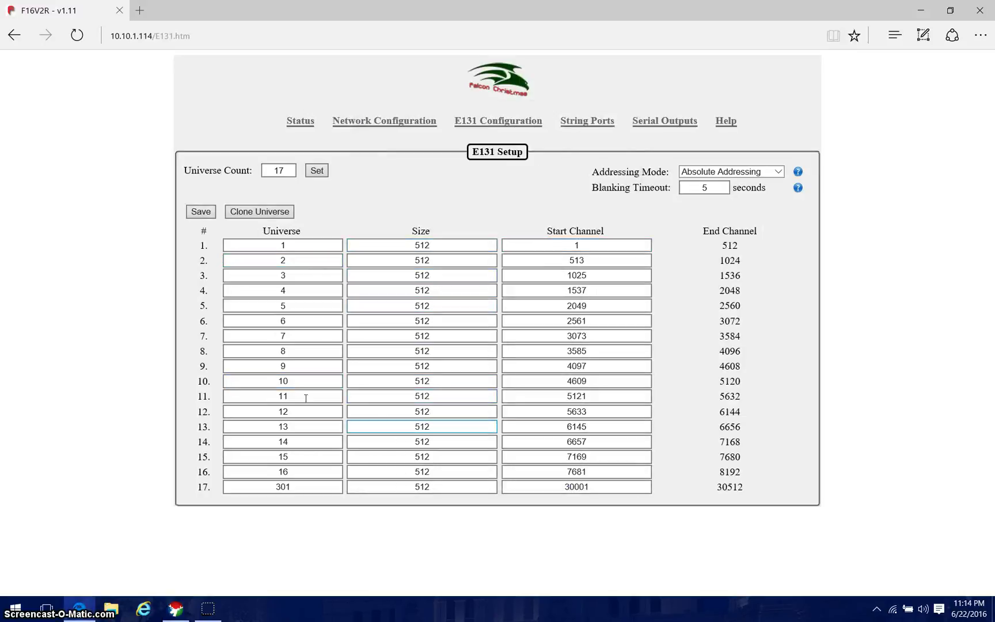
{"action": "left_click", "coordinate": [444, 394]}
{"action": "double_click", "coordinate": [488, 395]}
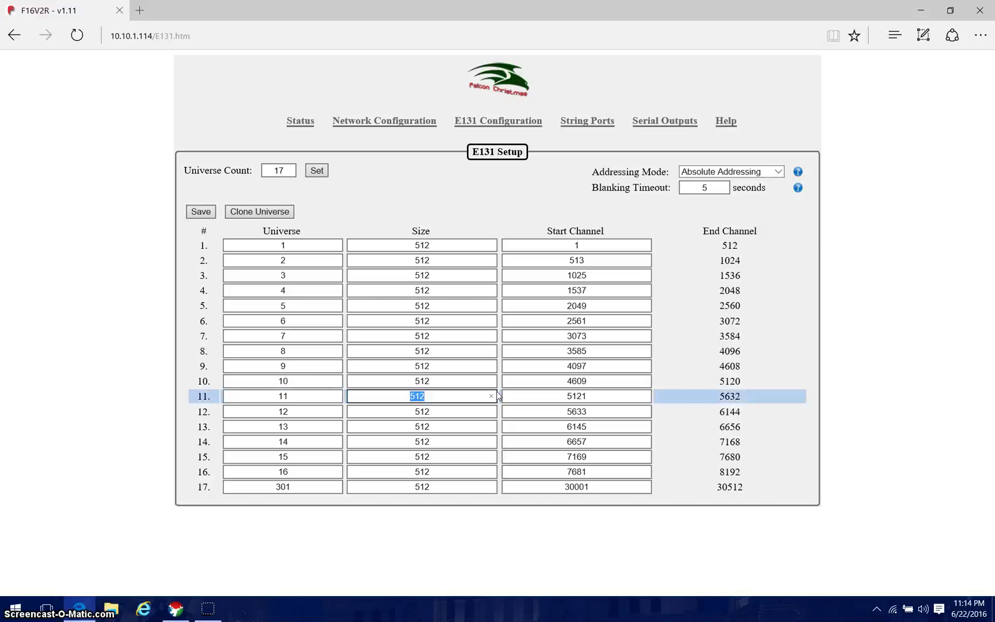
{"action": "type", "text": "130"}
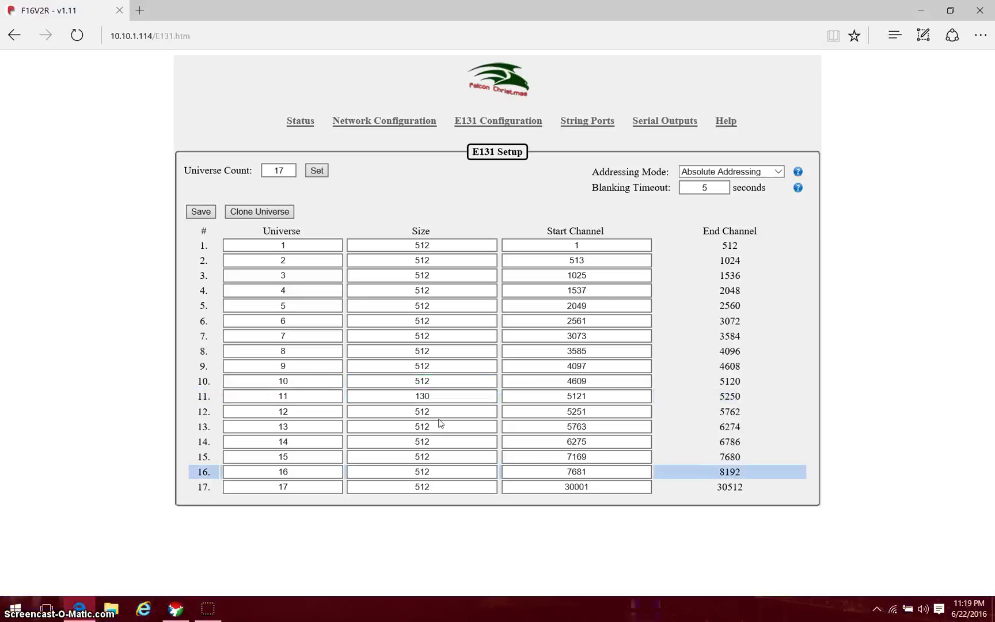
Set the controller's universe count to 11 and apply it
{"action": "double_click", "coordinate": [404, 396]}
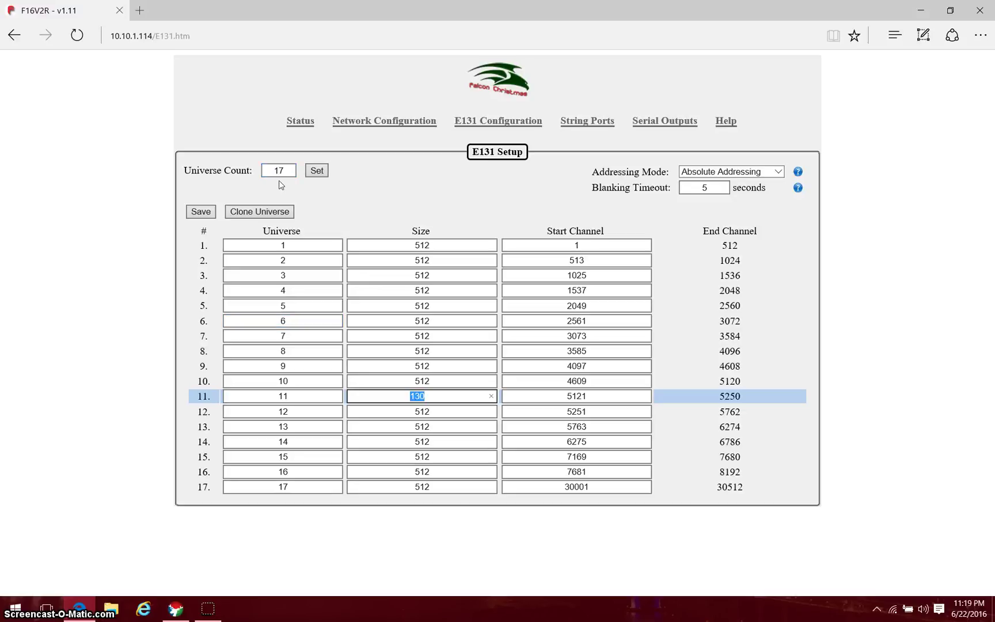
{"action": "double_click", "coordinate": [275, 171]}
{"action": "type", "text": "11"}
{"action": "left_click", "coordinate": [317, 171]}
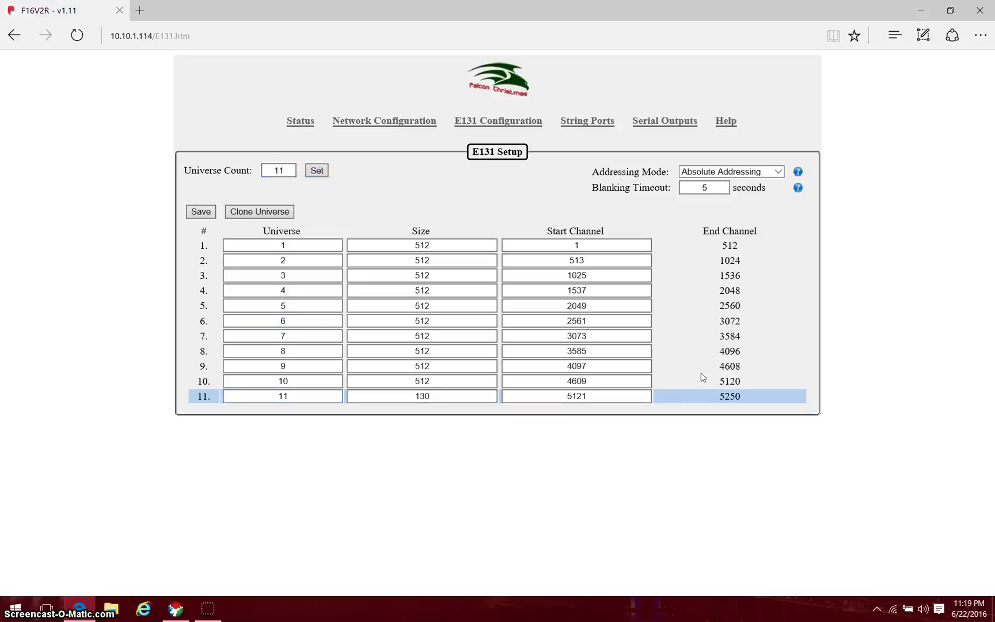
{"action": "left_click", "coordinate": [525, 256]}
Review the Falcon F16v2's E1.31 universe configuration in Vixen, accept the dialogs, and return to the controller's web page
{"action": "left_click", "coordinate": [175, 609]}
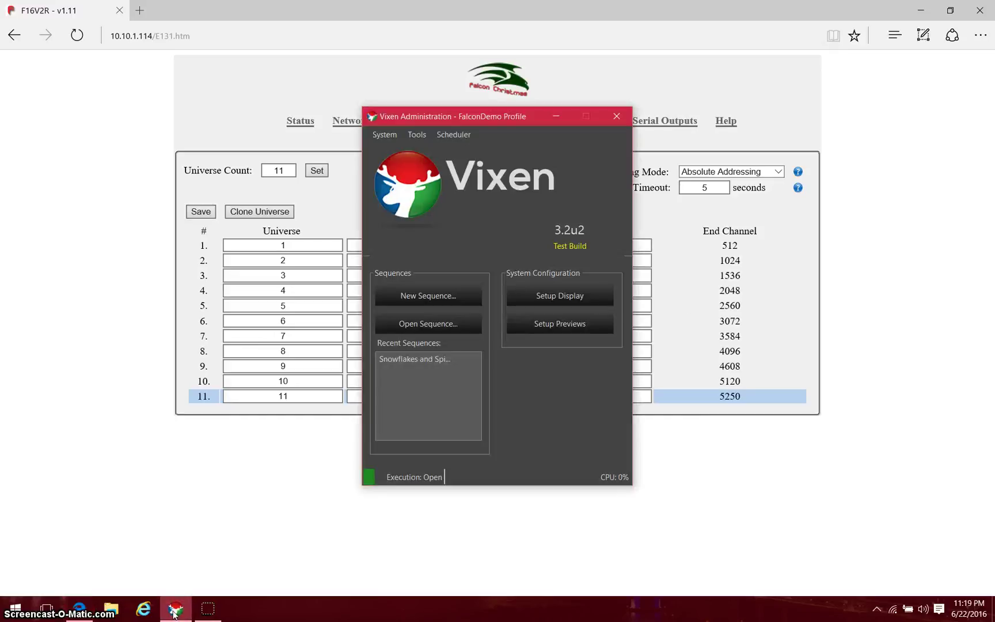
{"action": "left_click", "coordinate": [573, 296]}
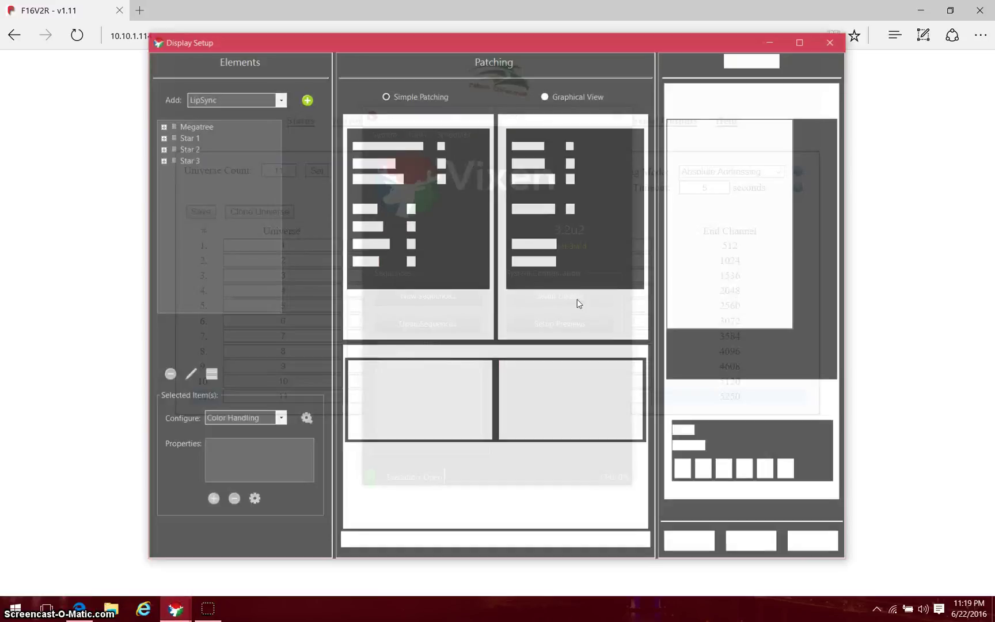
{"action": "right_click", "coordinate": [718, 125]}
{"action": "left_click", "coordinate": [746, 132]}
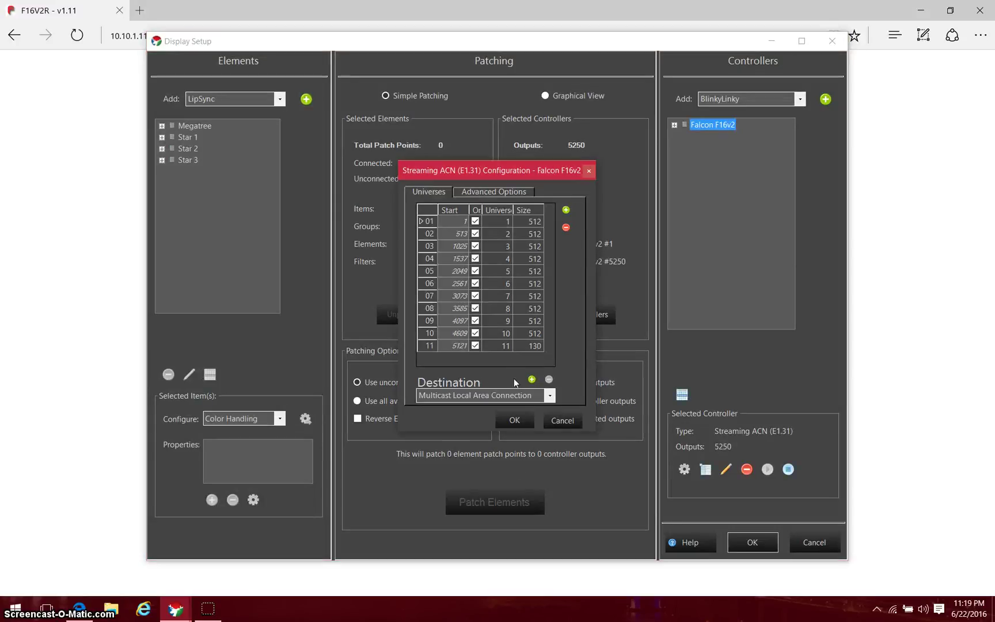
{"action": "left_click", "coordinate": [518, 421]}
{"action": "left_click", "coordinate": [765, 537]}
{"action": "left_click", "coordinate": [676, 13]}
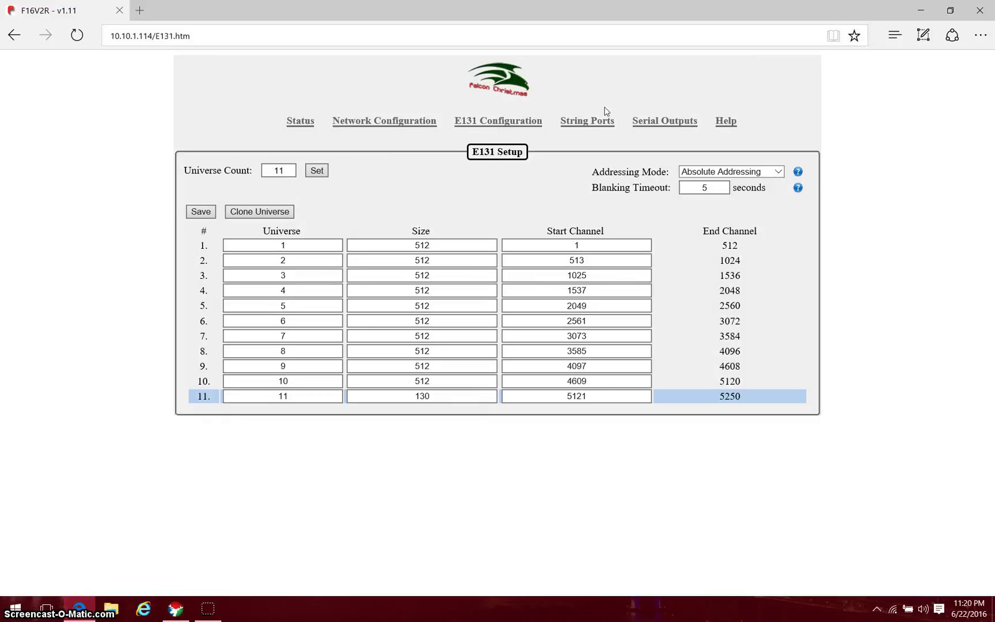
Compare the controller's string port start channels with its E131 setup, ending on the string port configuration
{"action": "left_click", "coordinate": [595, 121]}
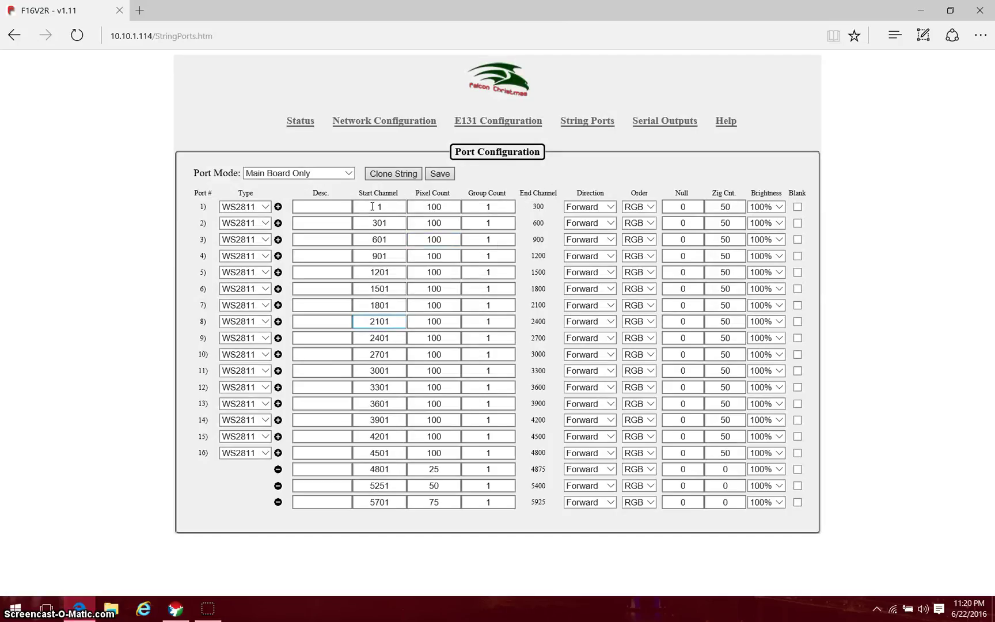
{"action": "left_click", "coordinate": [336, 241]}
{"action": "key", "text": "alt+Left"}
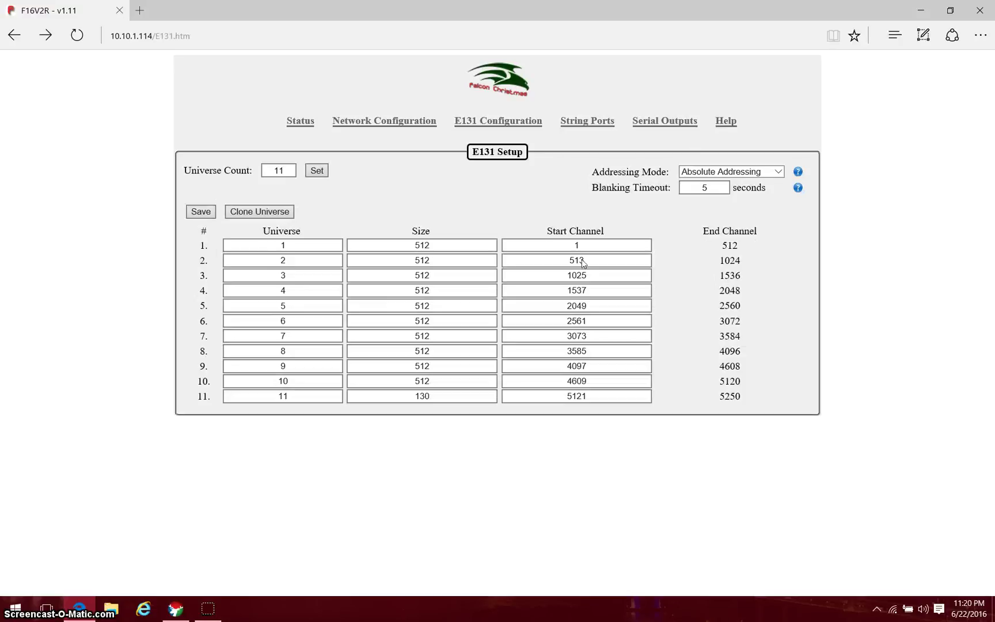
{"action": "left_click", "coordinate": [592, 123]}
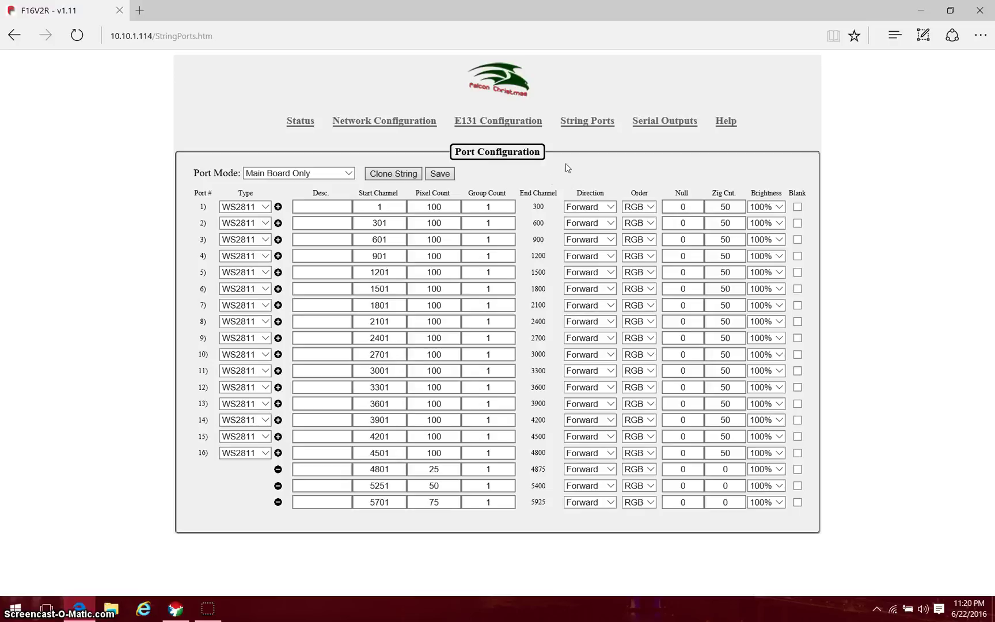
Examine port 1's pixel count, colour order options, null and zig count, and the start channels of ports 2 and 3
{"action": "double_click", "coordinate": [443, 206]}
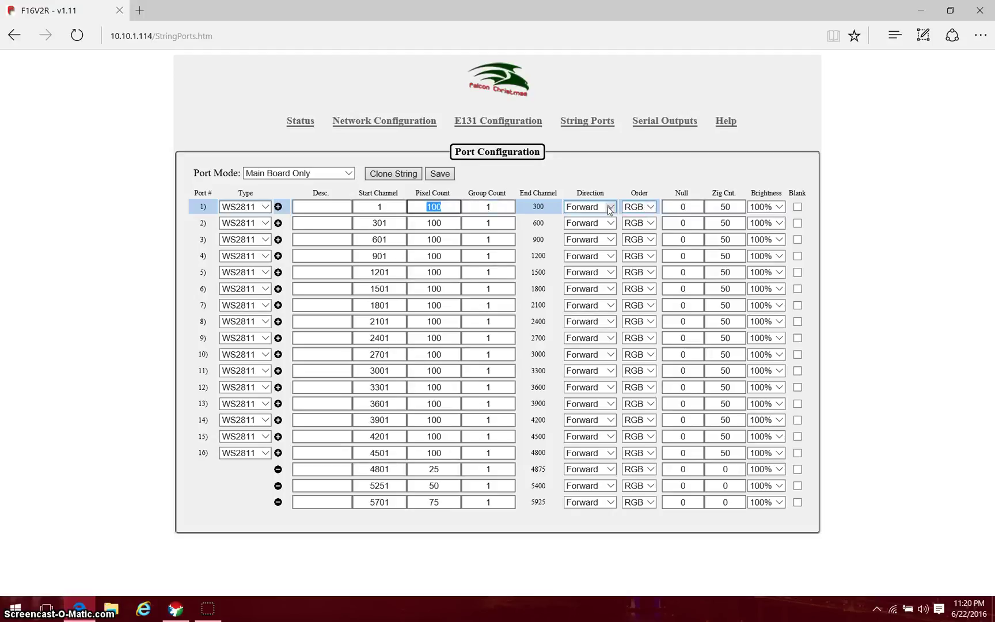
{"action": "left_click", "coordinate": [650, 209]}
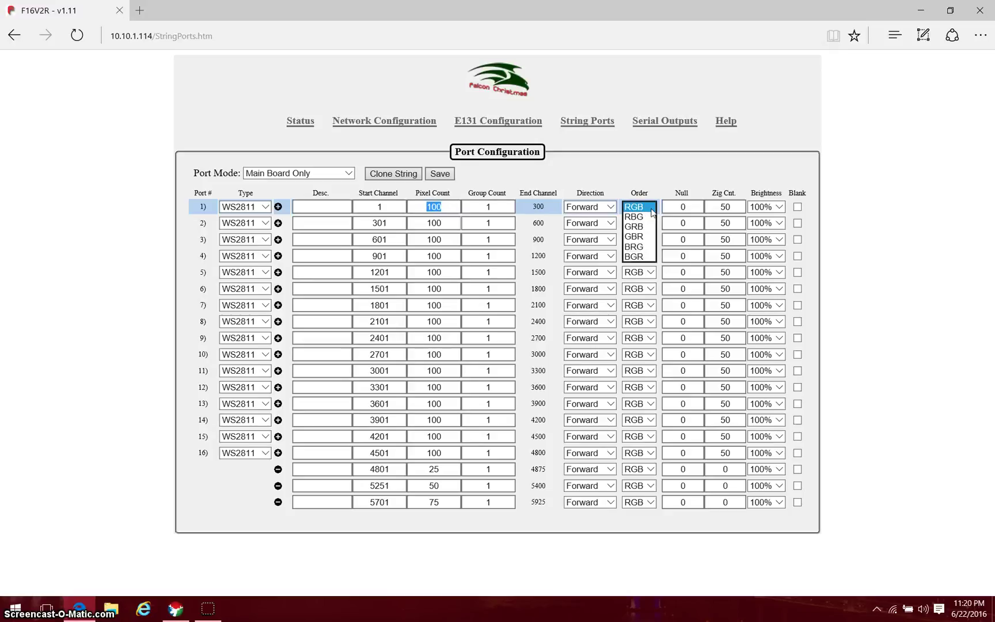
{"action": "left_click", "coordinate": [654, 168]}
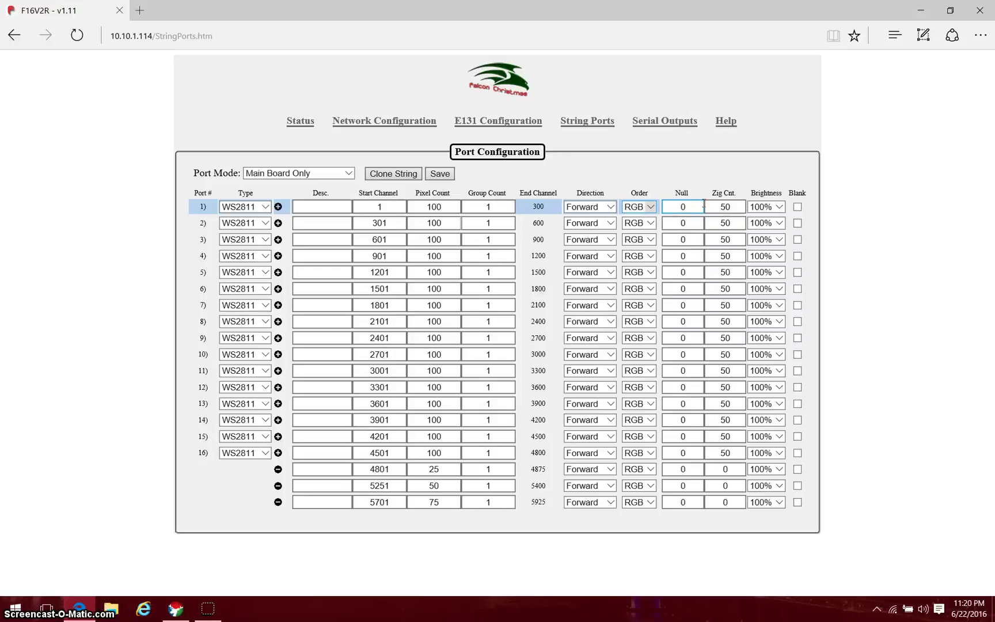
{"action": "left_click_drag", "start_coordinate": [721, 206], "coordinate": [740, 205]}
{"action": "left_click", "coordinate": [388, 224]}
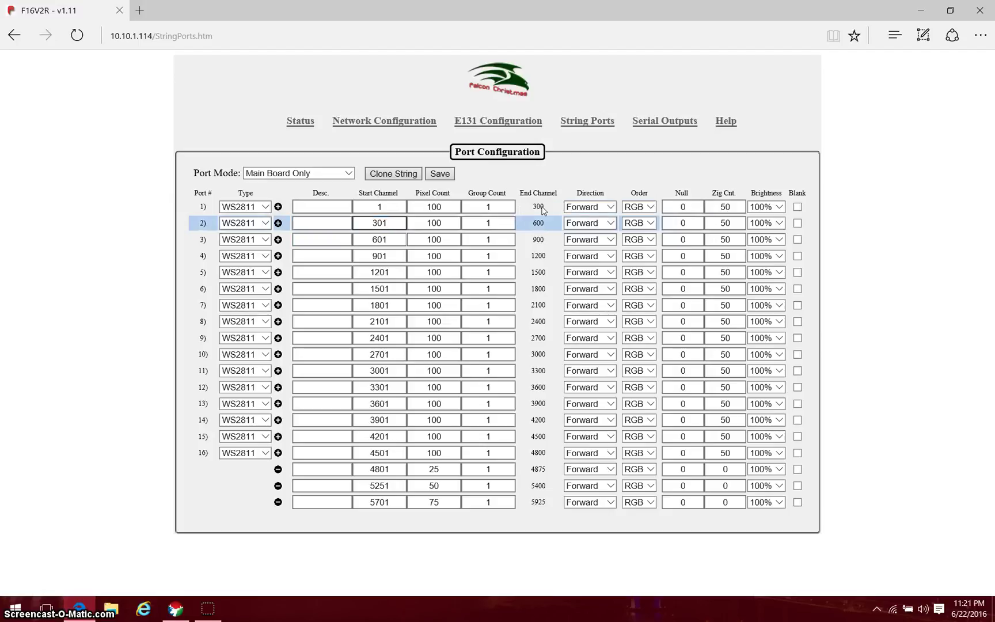
{"action": "left_click", "coordinate": [397, 236]}
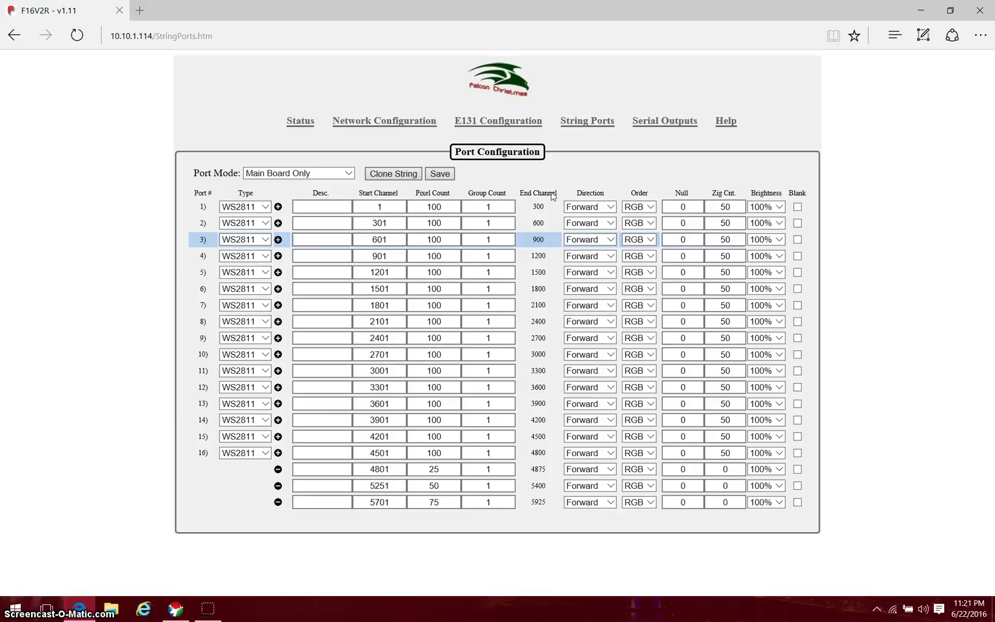
Remove the three extra strings below port 16 and add one new string to that port
{"action": "left_click", "coordinate": [498, 465]}
{"action": "left_click", "coordinate": [346, 470]}
{"action": "left_click", "coordinate": [232, 473]}
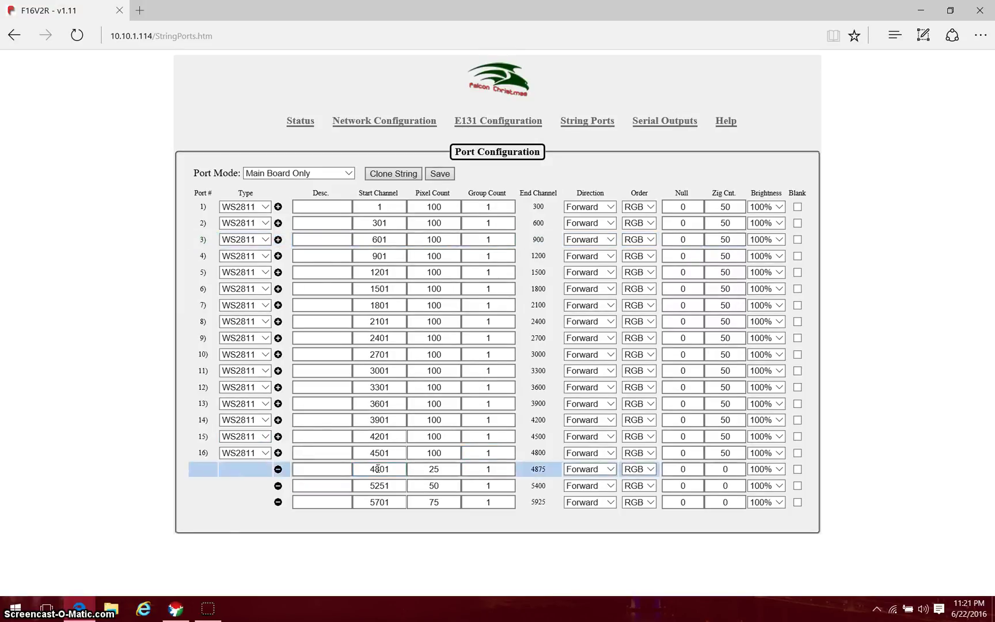
{"action": "left_click", "coordinate": [278, 470]}
{"action": "left_click", "coordinate": [278, 470]}
{"action": "left_click", "coordinate": [278, 470]}
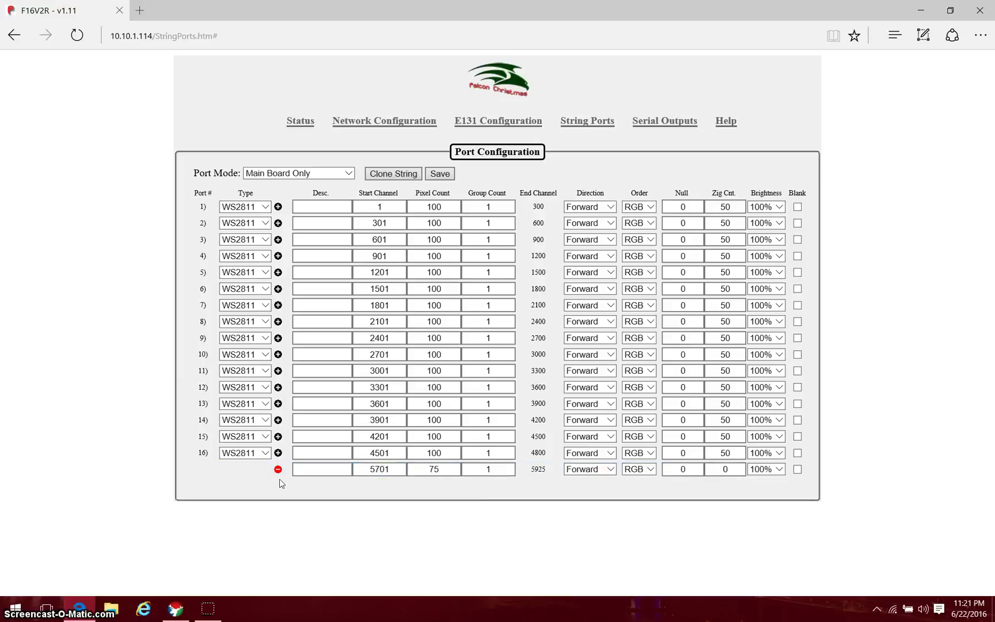
{"action": "left_click", "coordinate": [278, 470]}
{"action": "left_click", "coordinate": [278, 470]}
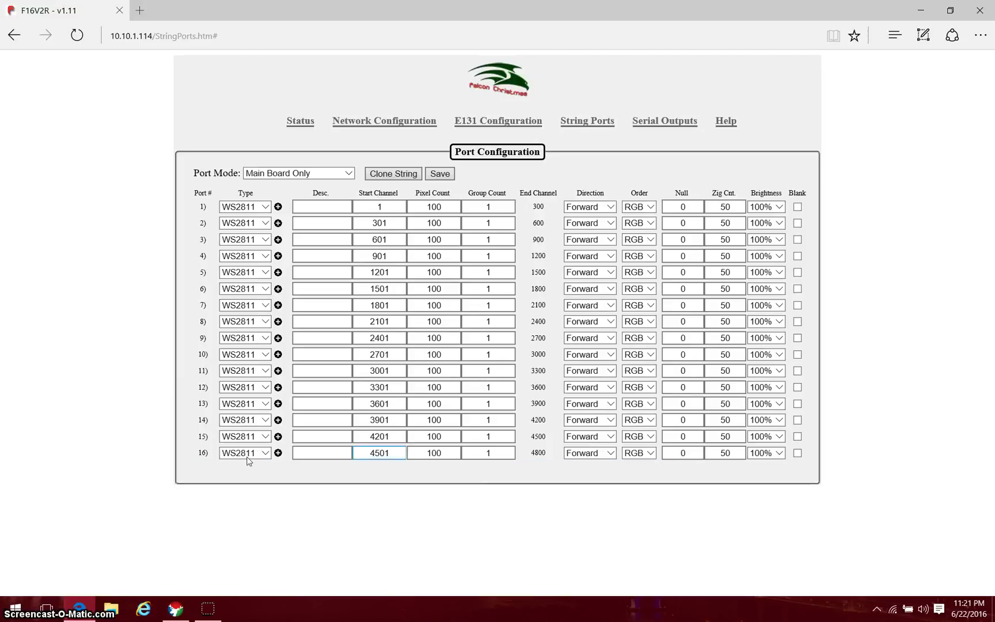
{"action": "left_click", "coordinate": [279, 454]}
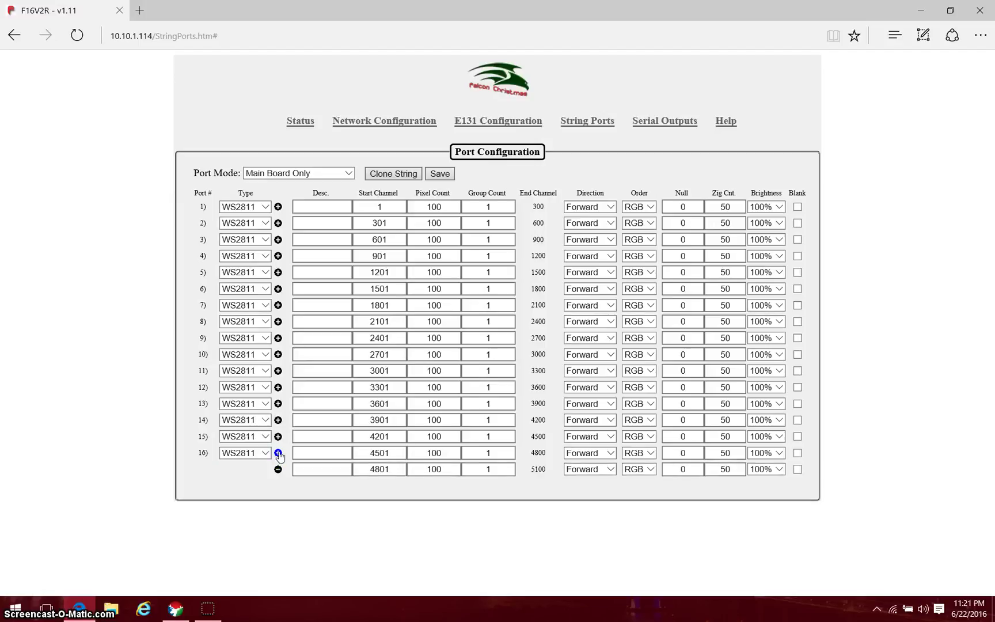
{"action": "left_click", "coordinate": [494, 455]}
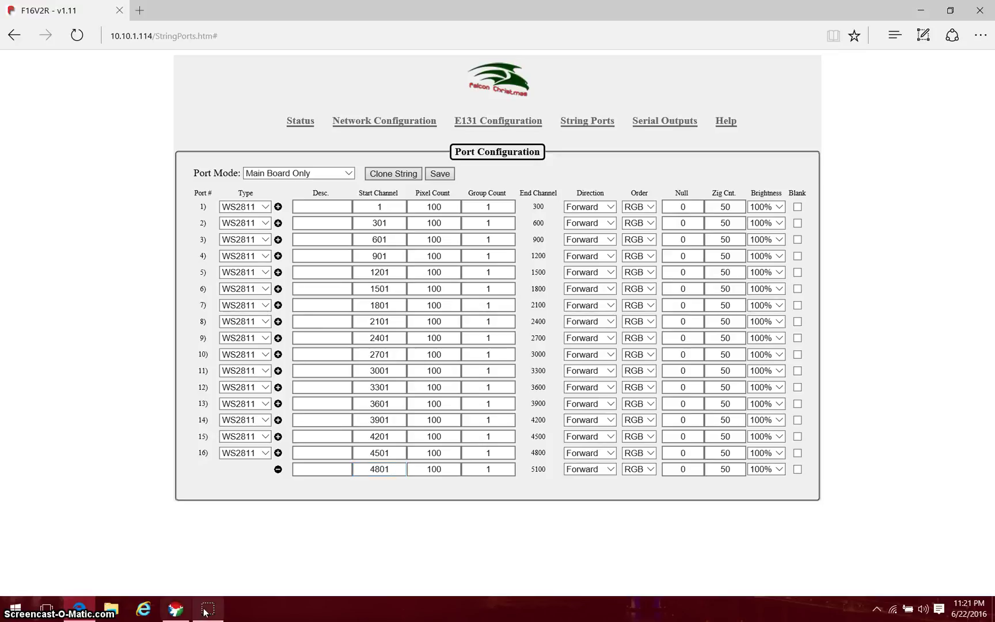
Switch to Vixen's display setup and find the controller outputs to which Star 1 is patched
{"action": "left_click", "coordinate": [176, 609]}
{"action": "left_click", "coordinate": [560, 296]}
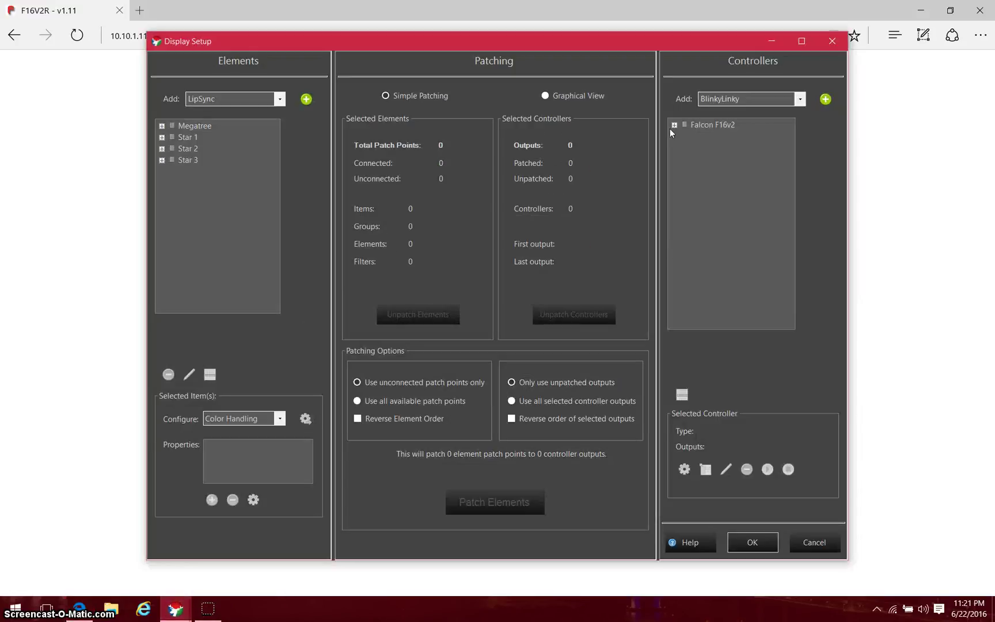
{"action": "left_click", "coordinate": [189, 137]}
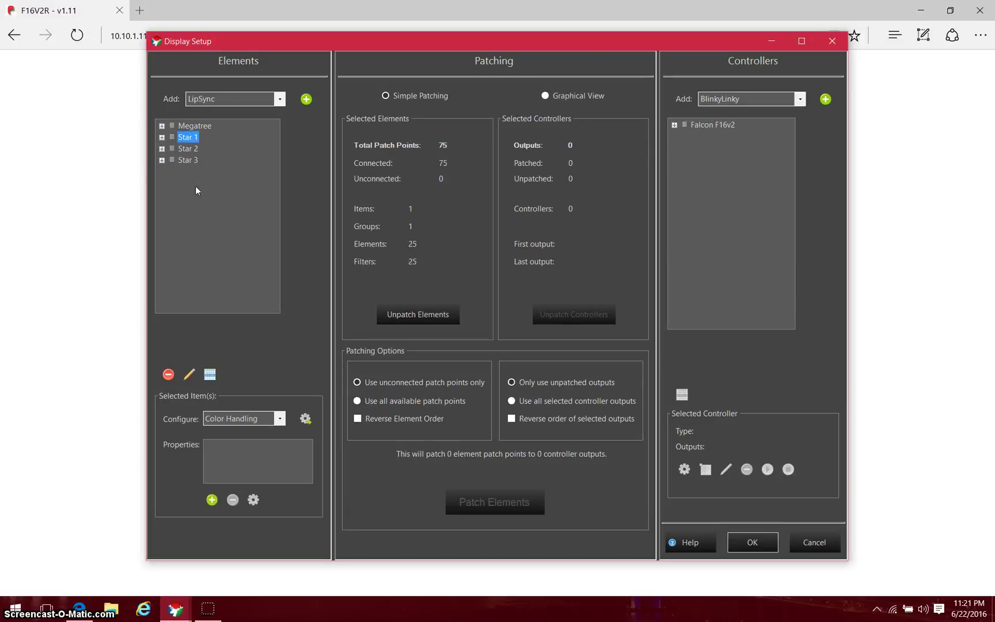
{"action": "left_click", "coordinate": [210, 375]}
{"action": "left_click_drag", "start_coordinate": [788, 129], "coordinate": [796, 298]}
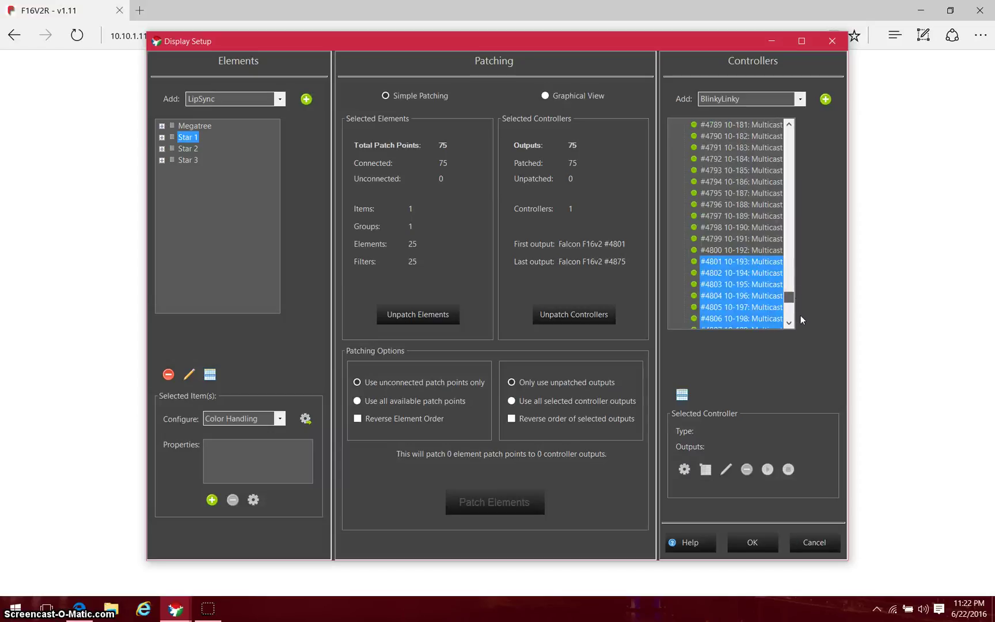
Find the last controller output patched to Star 1, and return to the controller's string port page
{"action": "left_click", "coordinate": [789, 324]}
{"action": "left_click_drag", "start_coordinate": [791, 329], "coordinate": [791, 329]}
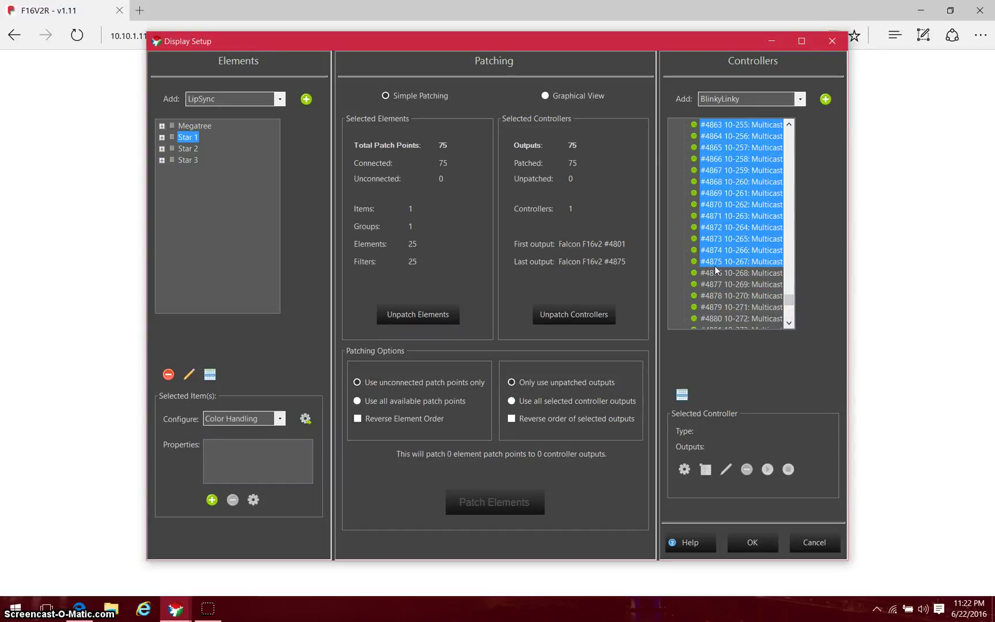
{"action": "left_click", "coordinate": [575, 12]}
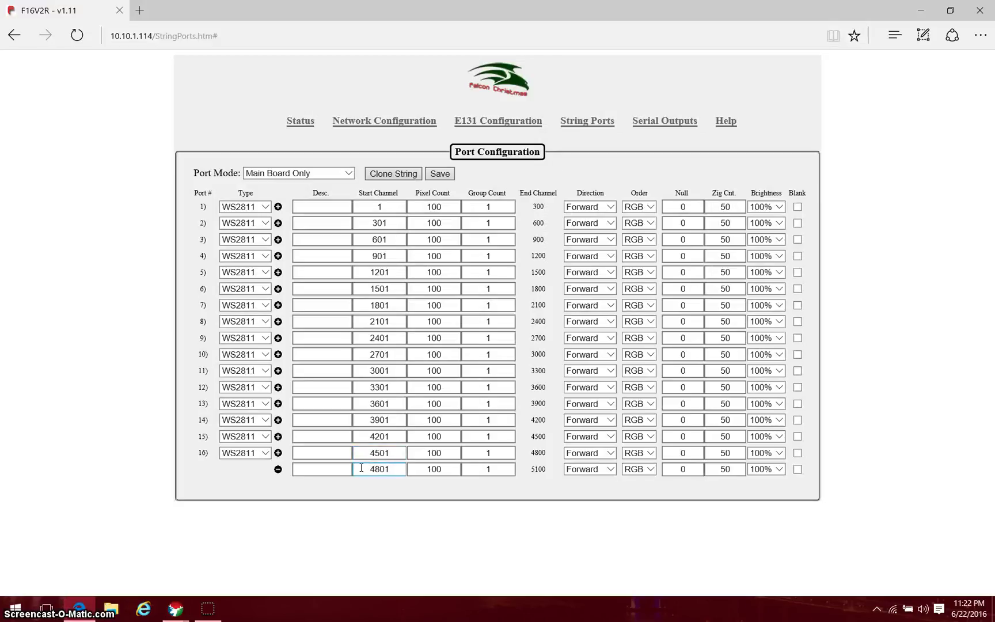
Describe the extra string below port 16 as Star Inside, with a pixel count of 25 and a zig count of 0
{"action": "left_click", "coordinate": [335, 469]}
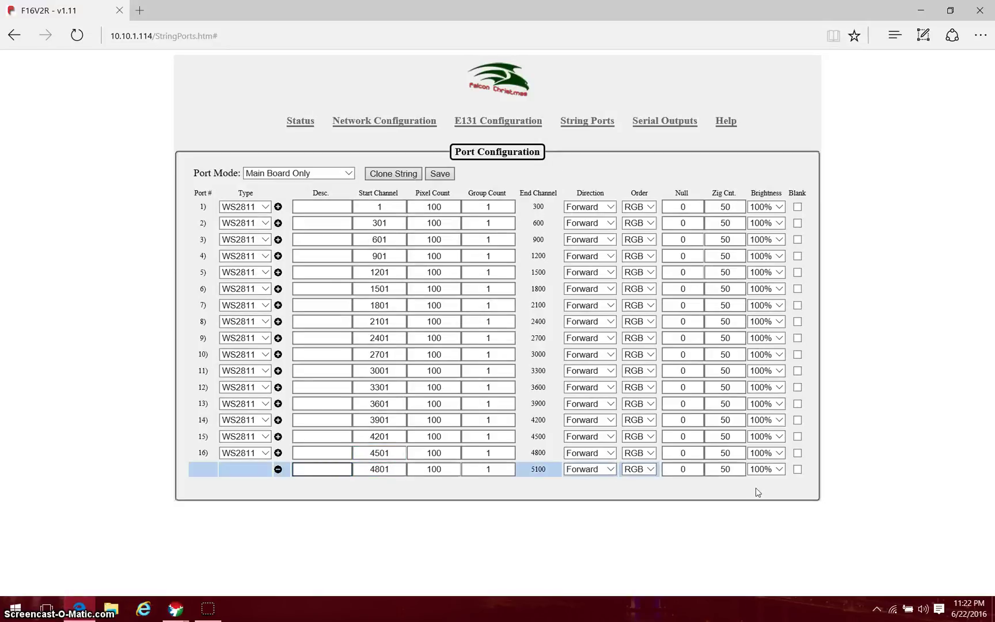
{"action": "type", "text": "Star Inside"}
{"action": "double_click", "coordinate": [420, 470]}
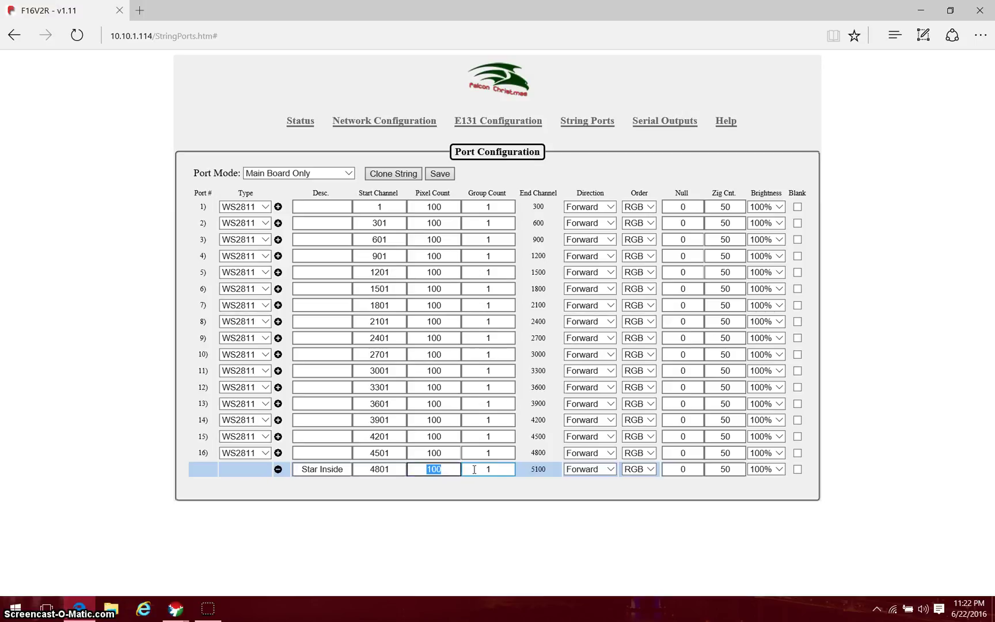
{"action": "type", "text": "25"}
{"action": "left_click", "coordinate": [488, 469]}
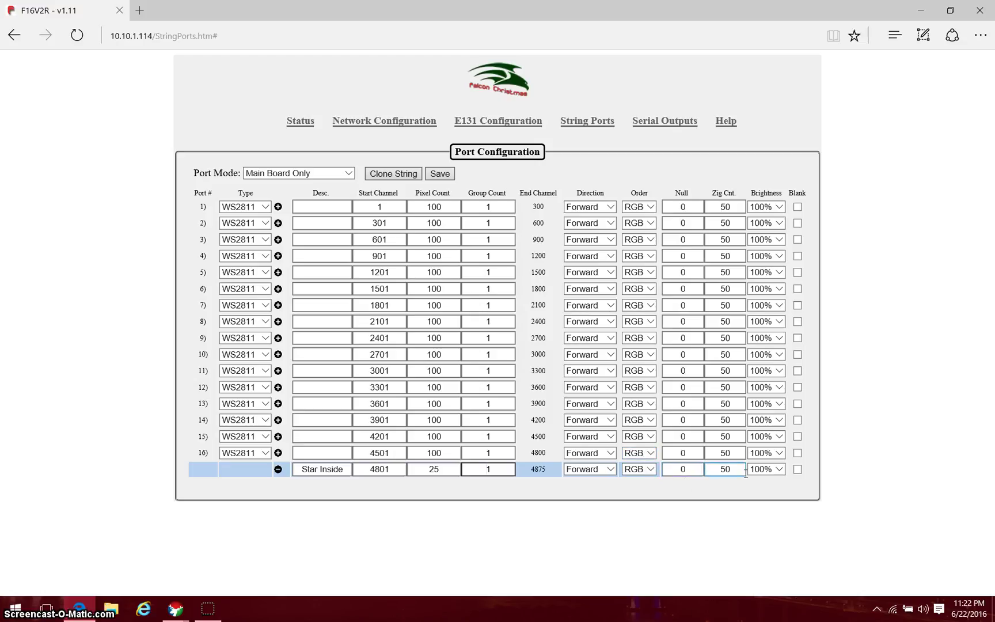
{"action": "double_click", "coordinate": [717, 470]}
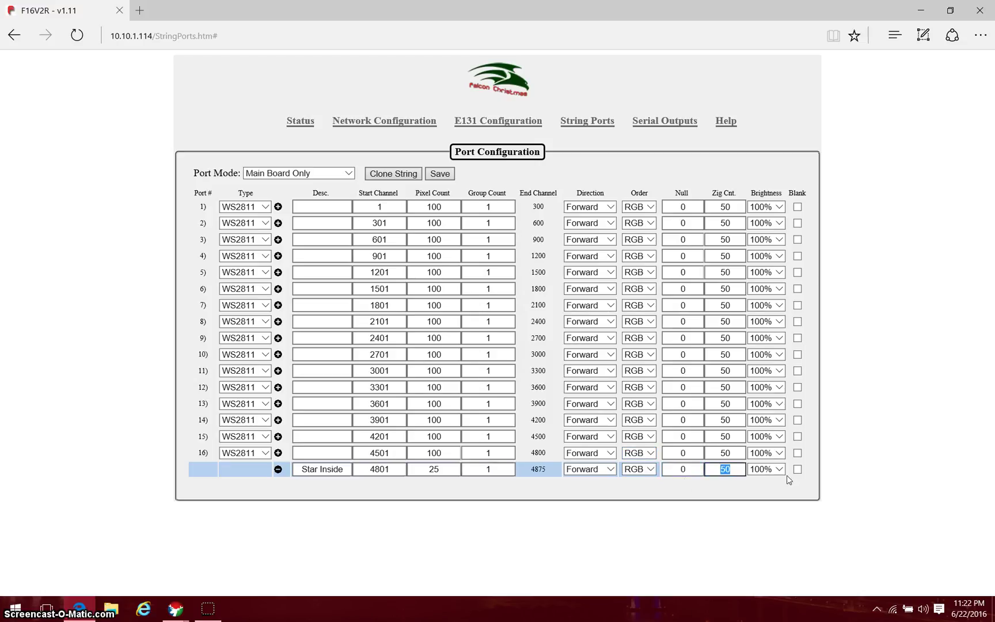
{"action": "type", "text": "0"}
{"action": "left_click", "coordinate": [672, 452]}
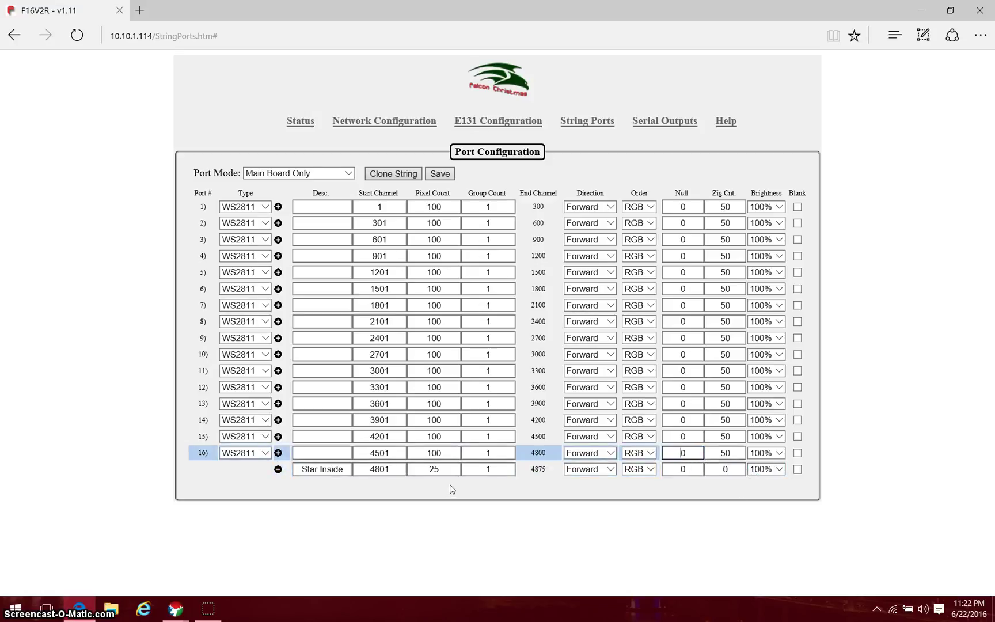
Replace port 16's extra string with a new one that has a pixel count of 25 and a zig count of 0
{"action": "left_click", "coordinate": [278, 469]}
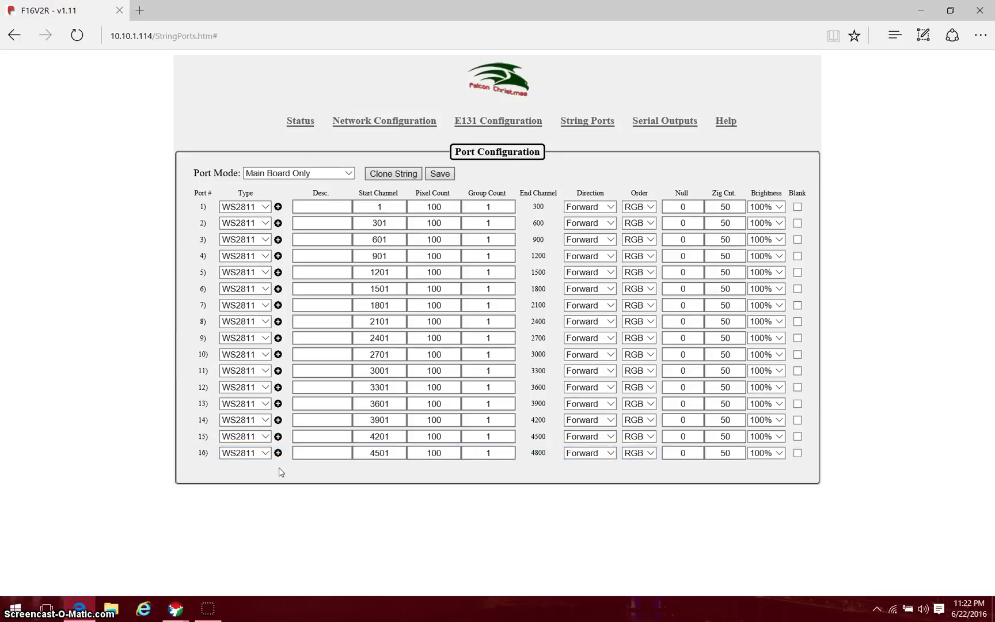
{"action": "left_click", "coordinate": [278, 453]}
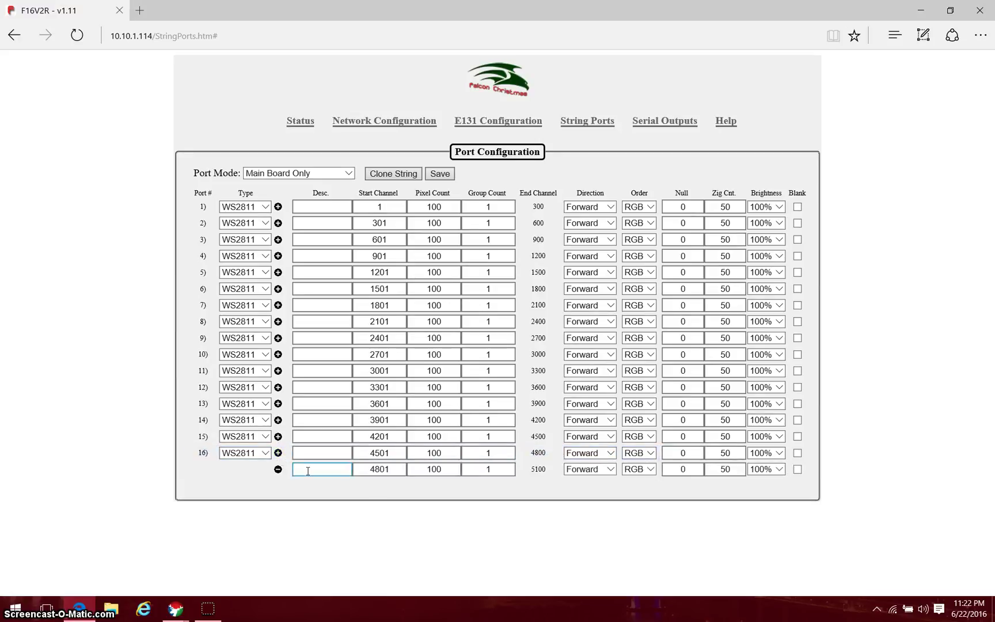
{"action": "left_click", "coordinate": [367, 471]}
{"action": "triple_click", "coordinate": [367, 470]}
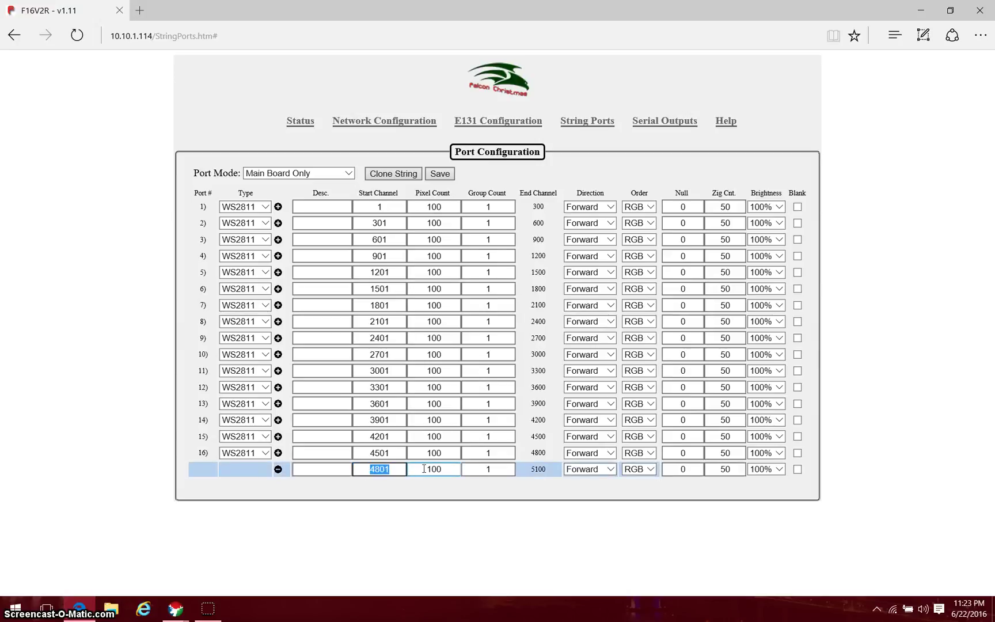
{"action": "key", "text": "Tab"}
{"action": "type", "text": "25"}
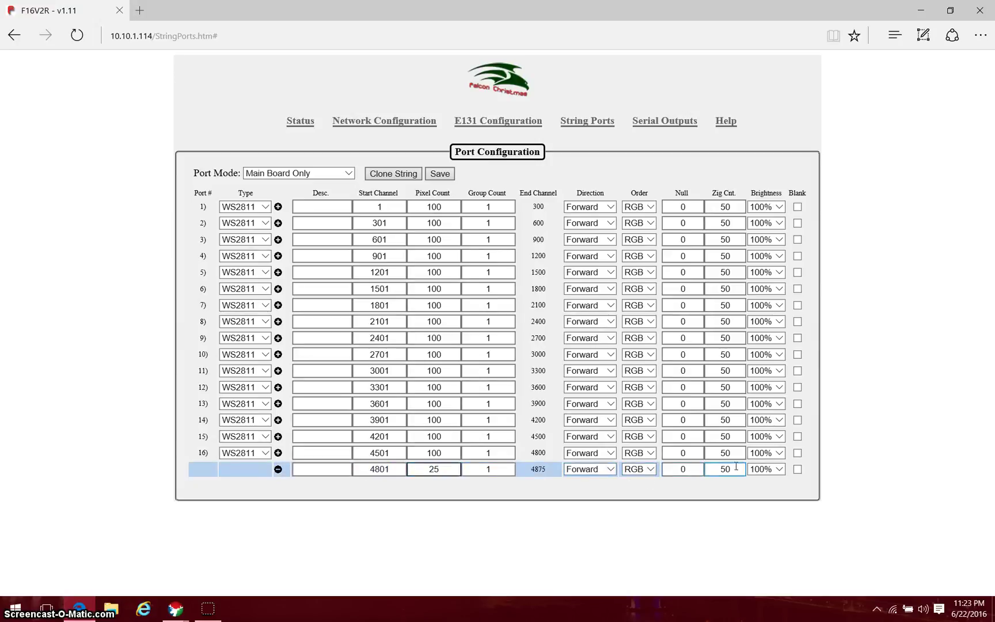
{"action": "double_click", "coordinate": [726, 468]}
{"action": "type", "text": "0"}
Add two more strings to port 16, with pixel counts of 50 and 75
{"action": "left_click", "coordinate": [278, 454]}
{"action": "double_click", "coordinate": [414, 489]}
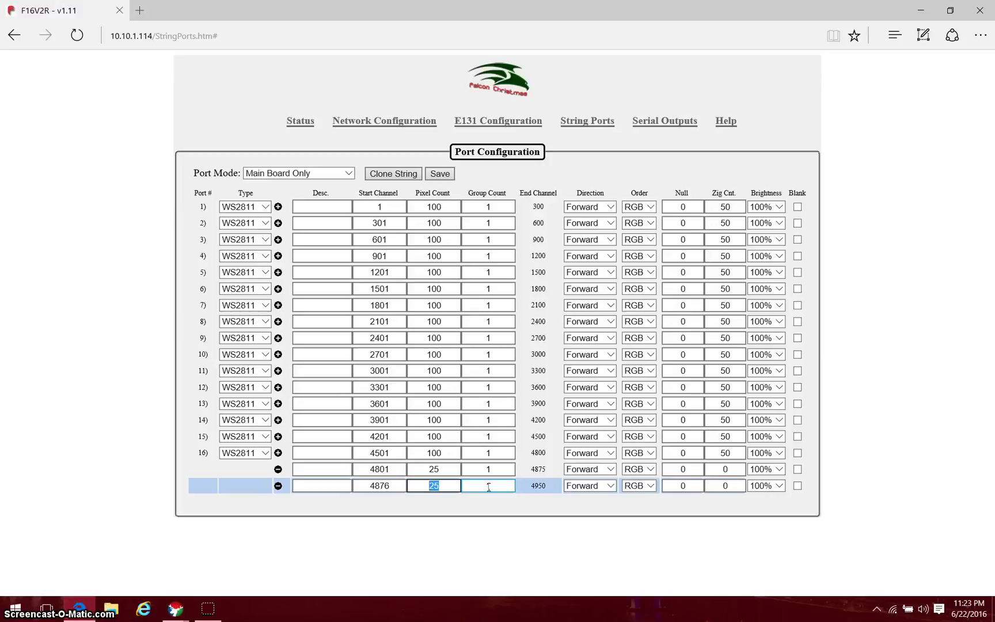
{"action": "type", "text": "50"}
{"action": "left_click", "coordinate": [278, 453]}
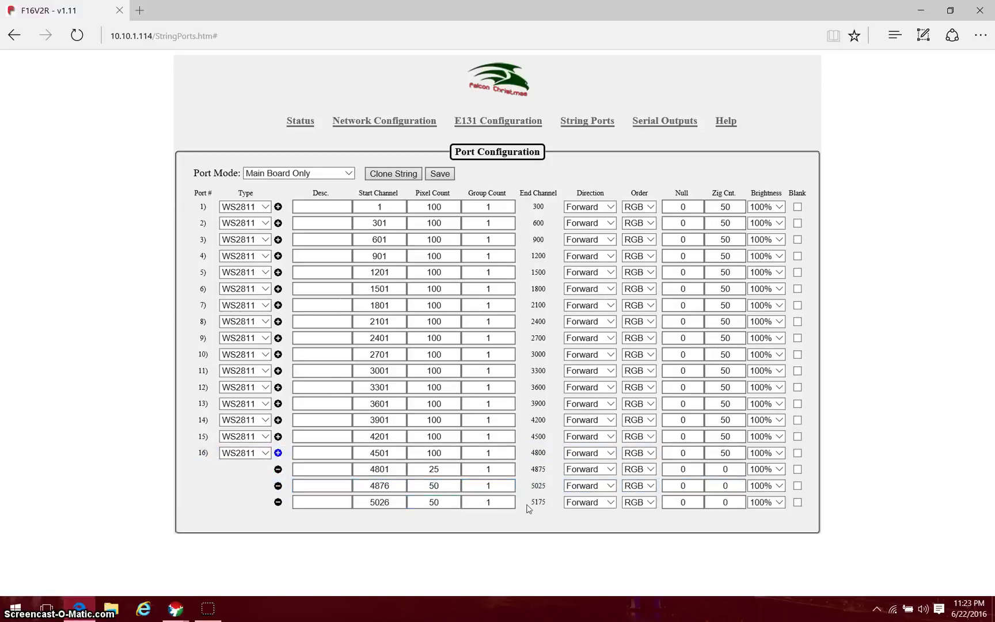
{"action": "left_click", "coordinate": [473, 503]}
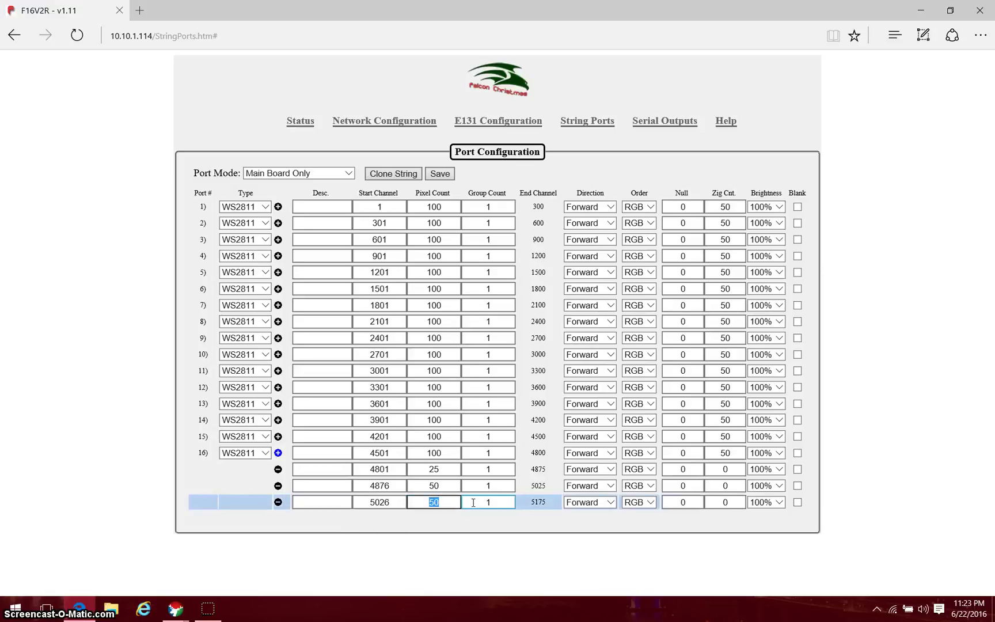
{"action": "type", "text": "75"}
{"action": "left_click", "coordinate": [474, 502]}
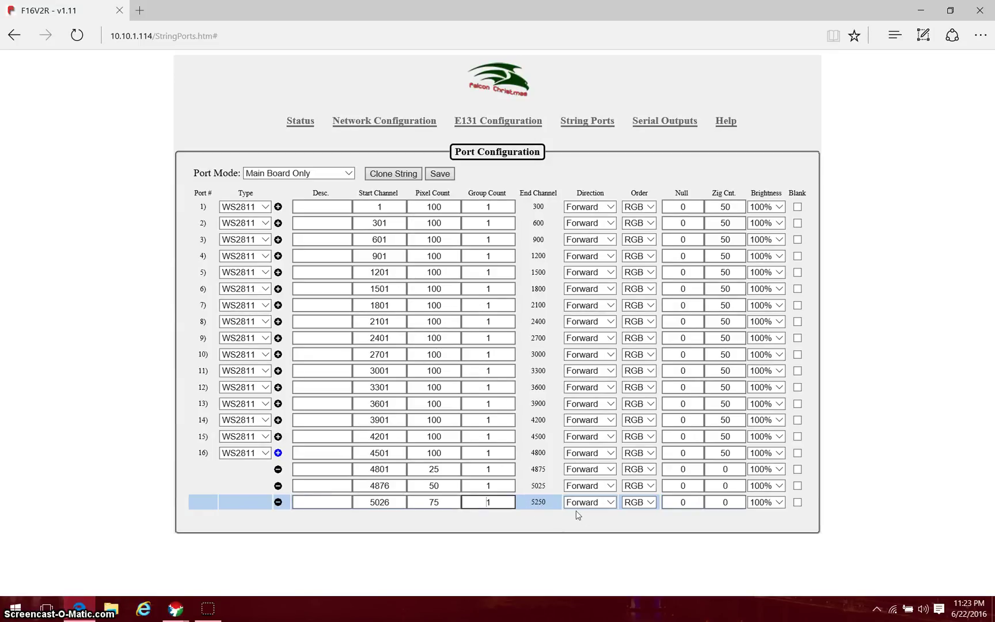
Find Star 3's patched outputs in Vixen's display setup and compare them with the last string's channels on the controller page
{"action": "mouse_move", "coordinate": [182, 611]}
{"action": "left_click", "coordinate": [238, 560]}
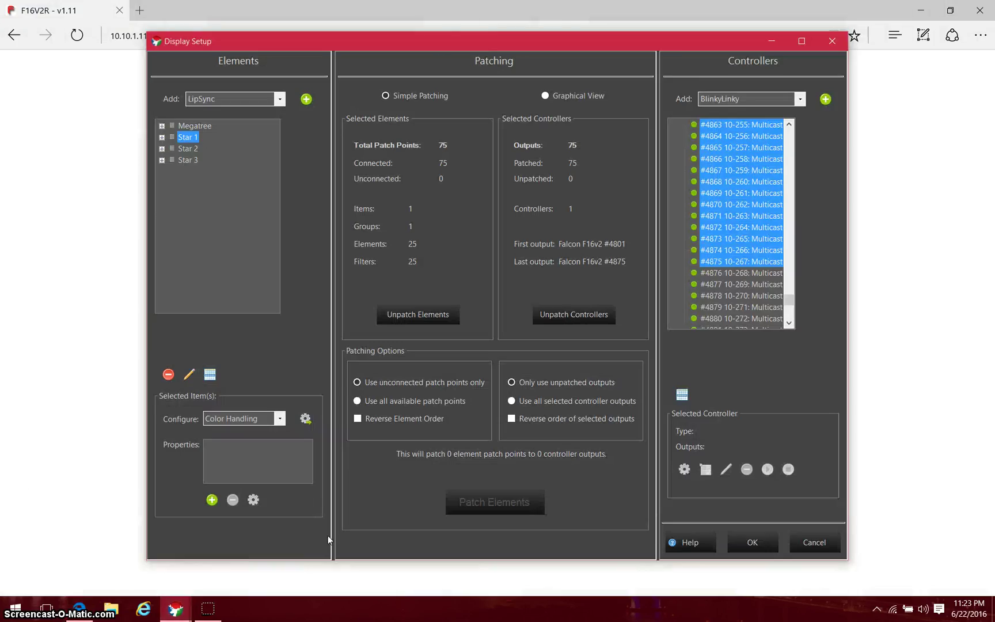
{"action": "left_click", "coordinate": [194, 160]}
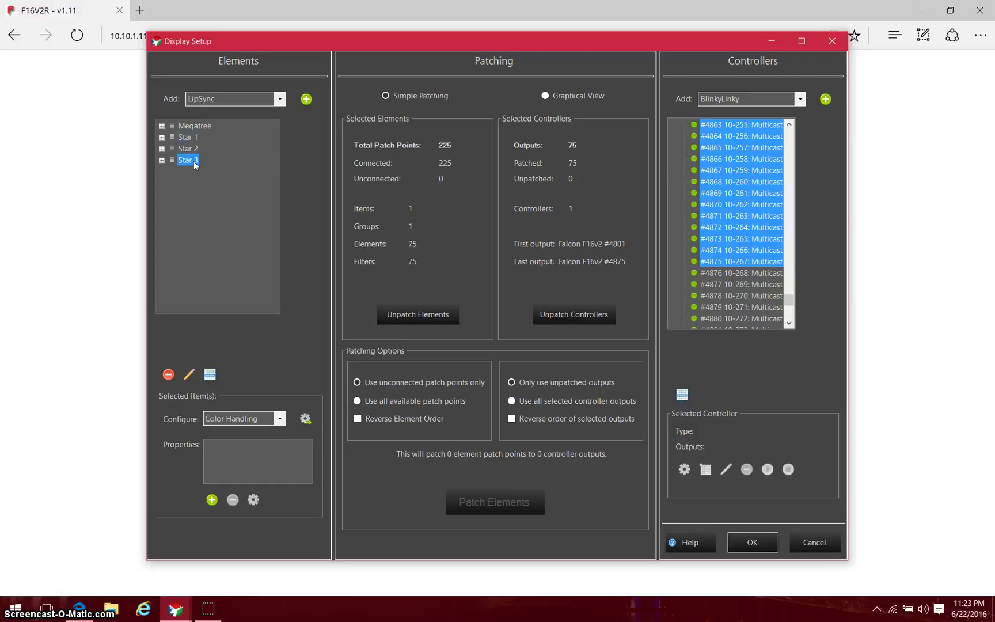
{"action": "left_click", "coordinate": [209, 375]}
{"action": "left_click", "coordinate": [791, 311]}
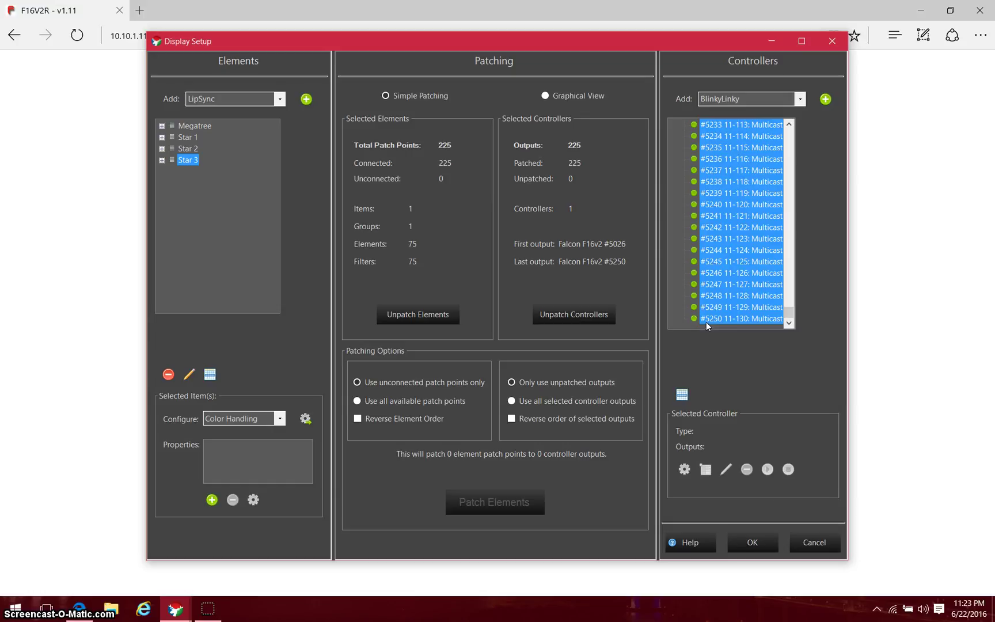
{"action": "left_click", "coordinate": [418, 17]}
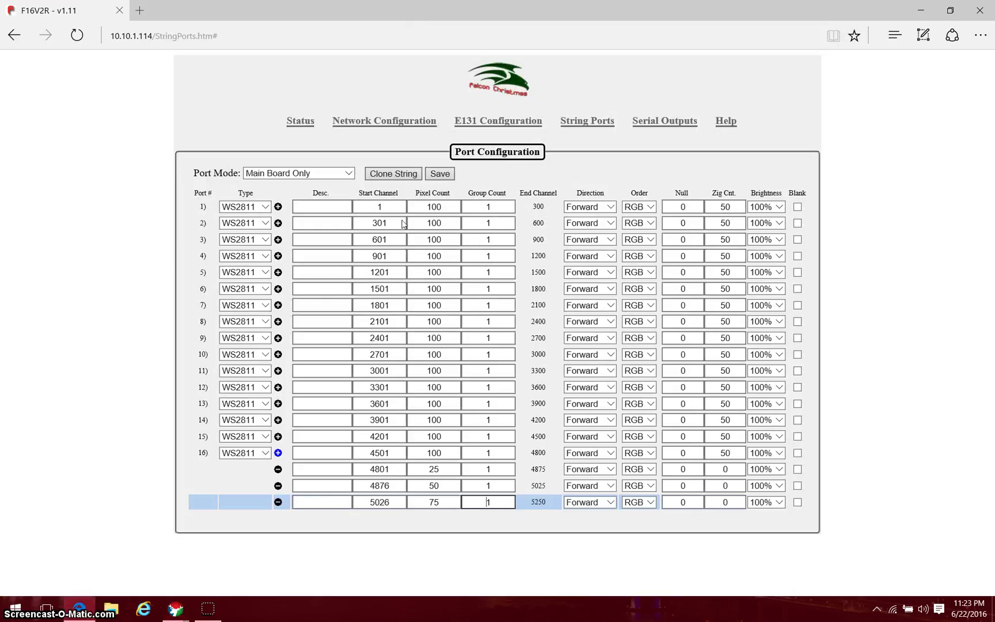
{"action": "left_click", "coordinate": [616, 528]}
Switch to Vixen, accept the display setup and open the Vixen Display Preview for configuration
{"action": "mouse_move", "coordinate": [175, 616]}
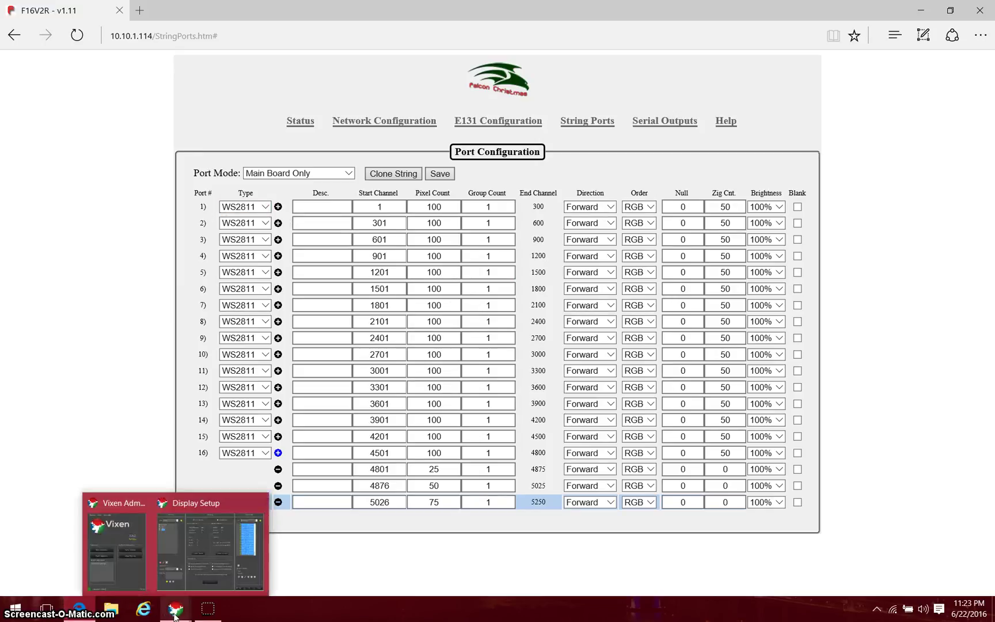
{"action": "left_click", "coordinate": [126, 540]}
{"action": "left_click", "coordinate": [762, 544]}
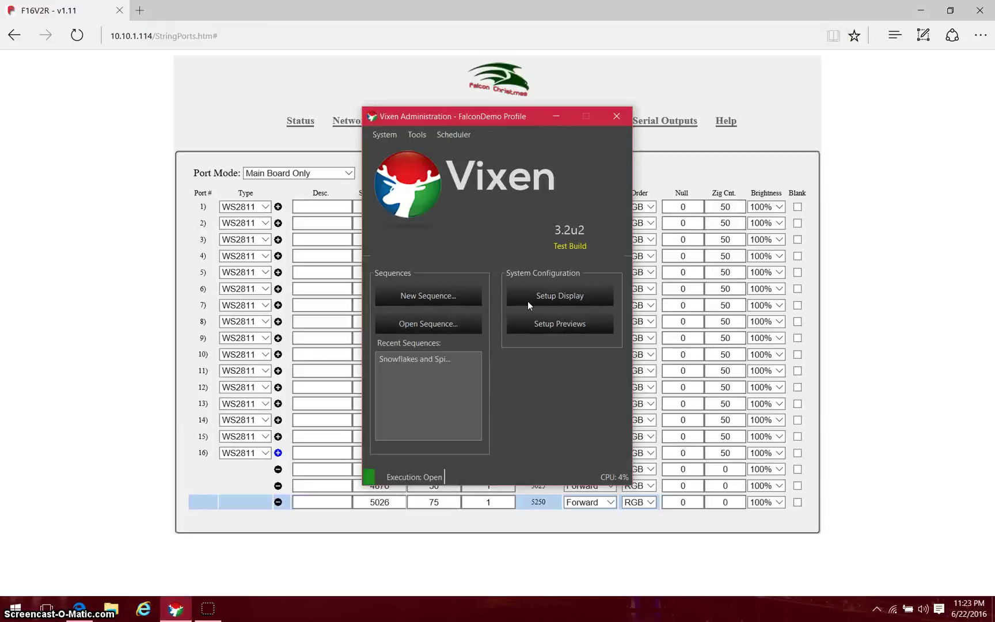
{"action": "left_click", "coordinate": [544, 326]}
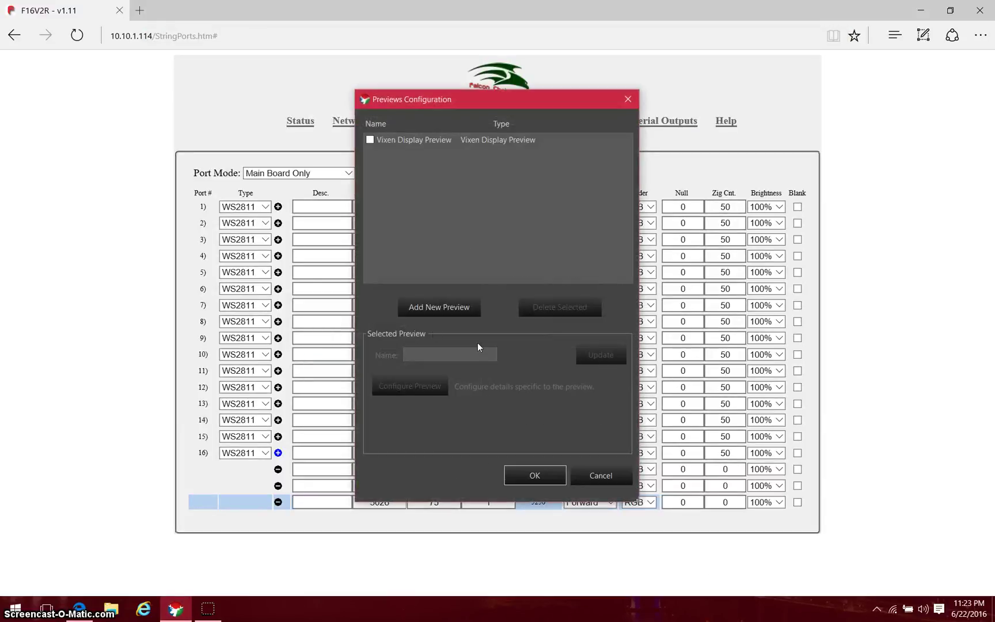
{"action": "left_click", "coordinate": [413, 139]}
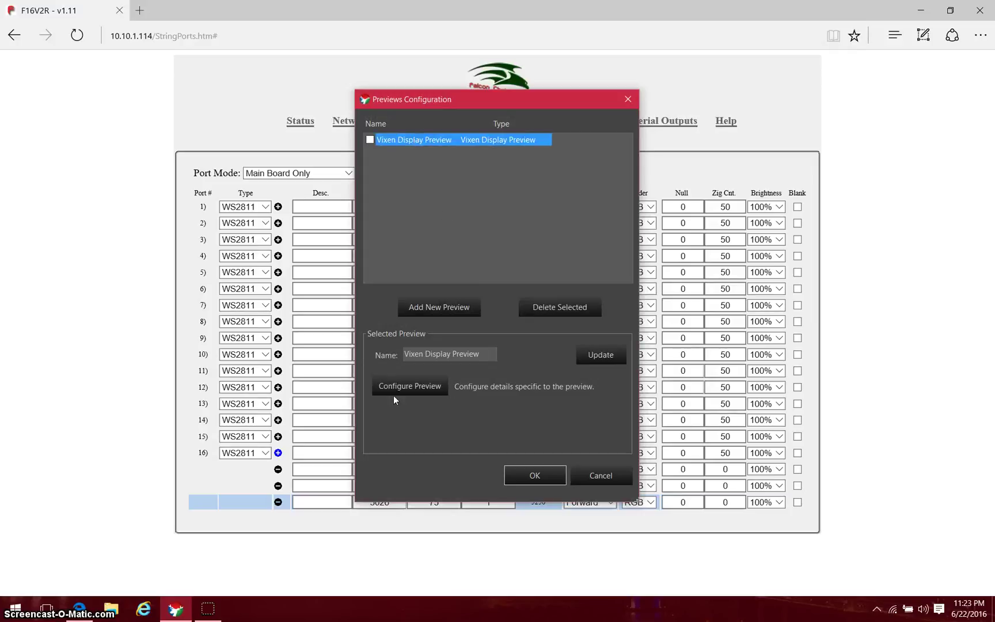
{"action": "left_click", "coordinate": [424, 385]}
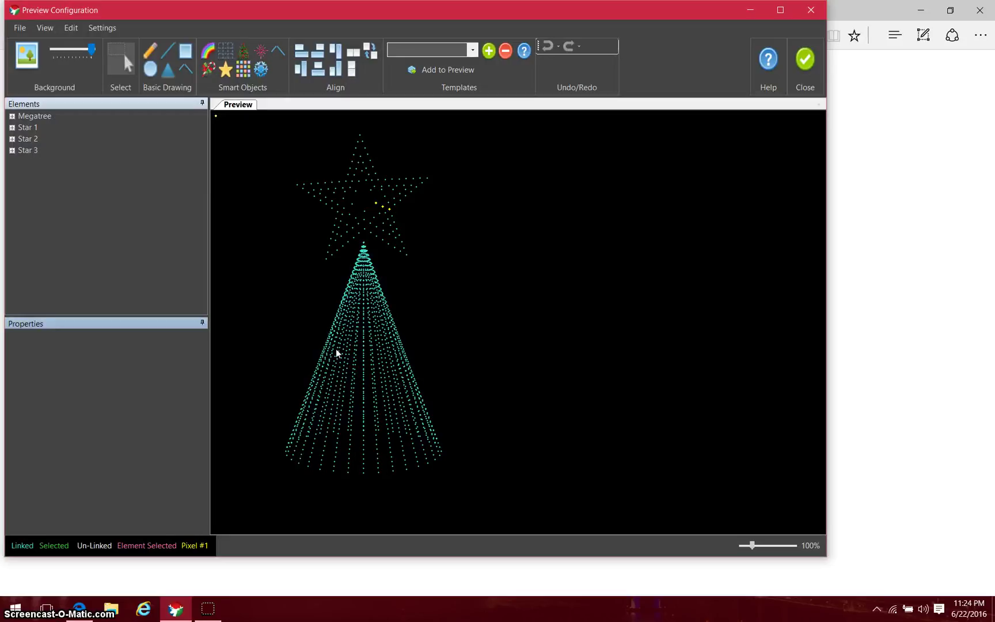
Return to the controller's port configuration and review the pixel counts, zig counts and start channels of the megatree ports
{"action": "left_click", "coordinate": [900, 251]}
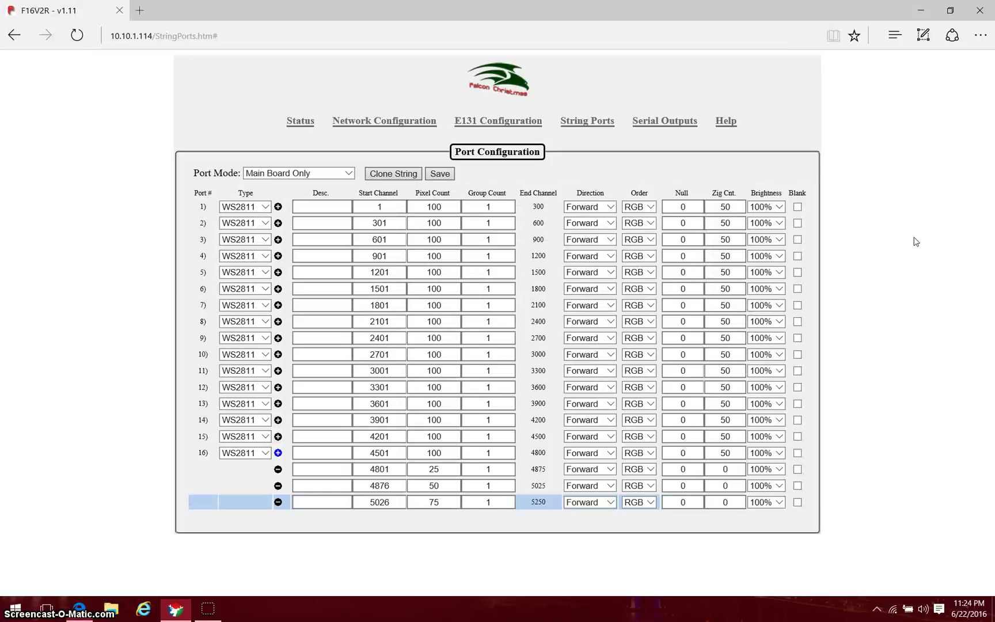
{"action": "left_click", "coordinate": [427, 205]}
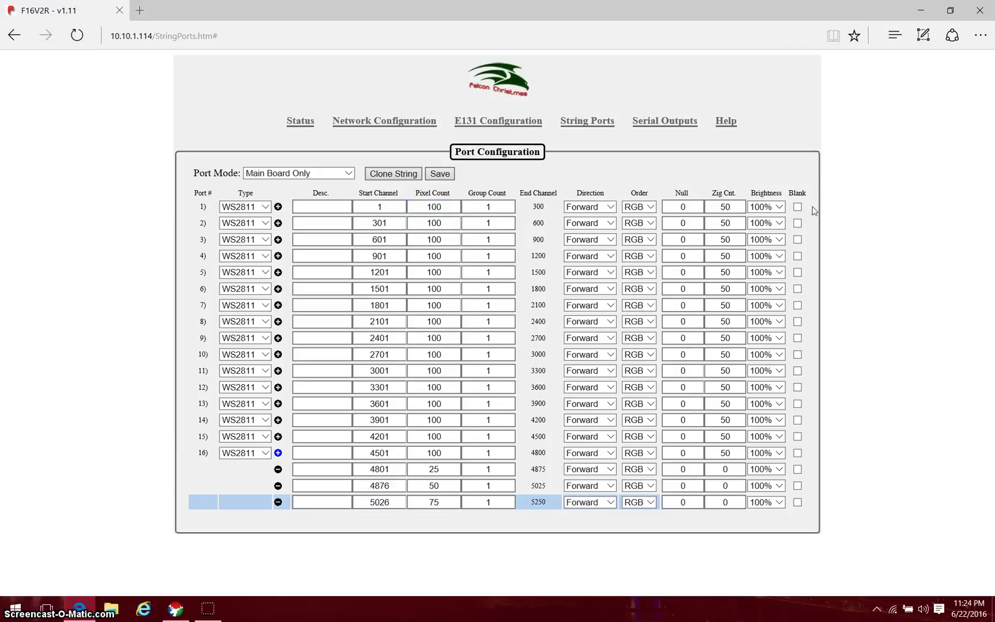
{"action": "left_click", "coordinate": [716, 206]}
{"action": "left_click", "coordinate": [444, 205]}
{"action": "key", "text": "Tab"}
{"action": "key", "text": "Tab"}
{"action": "key", "text": "Tab"}
{"action": "key", "text": "Tab"}
{"action": "left_click", "coordinate": [719, 205]}
{"action": "left_click", "coordinate": [720, 237]}
{"action": "left_click", "coordinate": [450, 249]}
{"action": "left_click", "coordinate": [382, 369]}
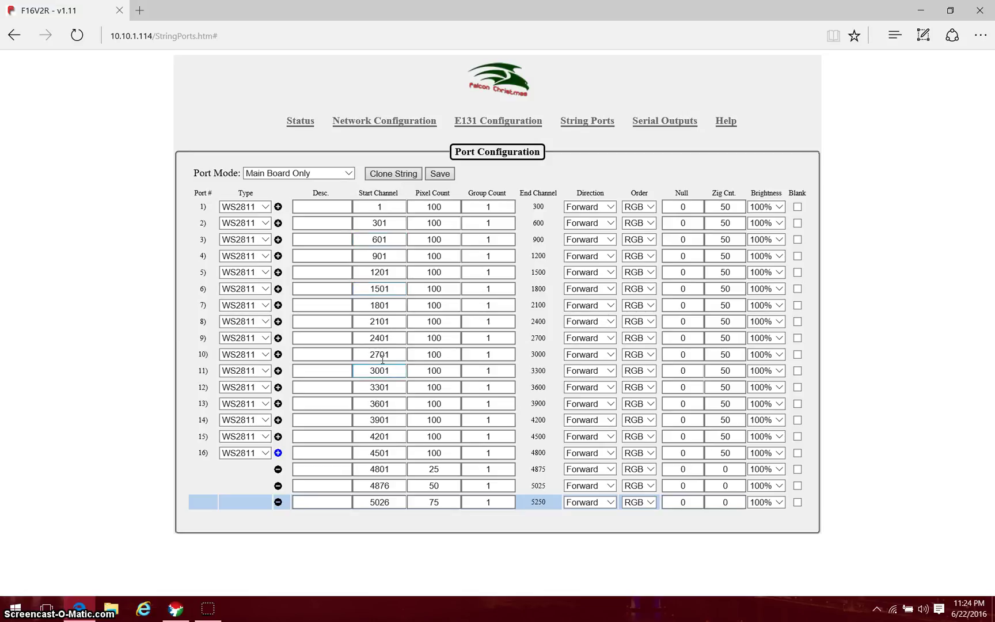
Examine port 16's channel range and the start channels and pixel counts of its three extra star strings
{"action": "left_click", "coordinate": [394, 453]}
{"action": "left_click", "coordinate": [472, 455]}
{"action": "double_click", "coordinate": [526, 455]}
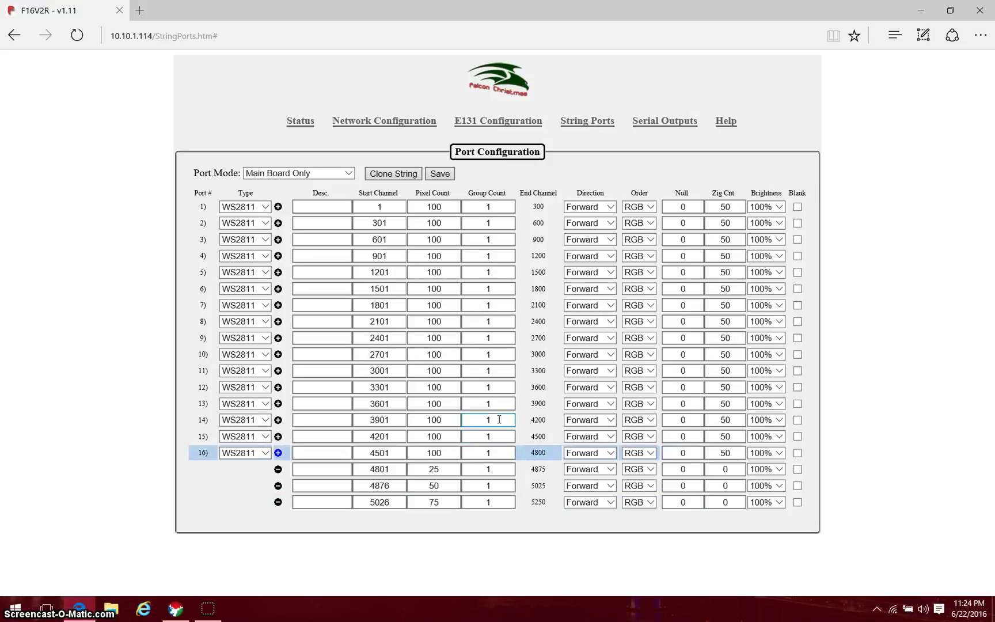
{"action": "left_click", "coordinate": [324, 467]}
{"action": "left_click", "coordinate": [407, 472]}
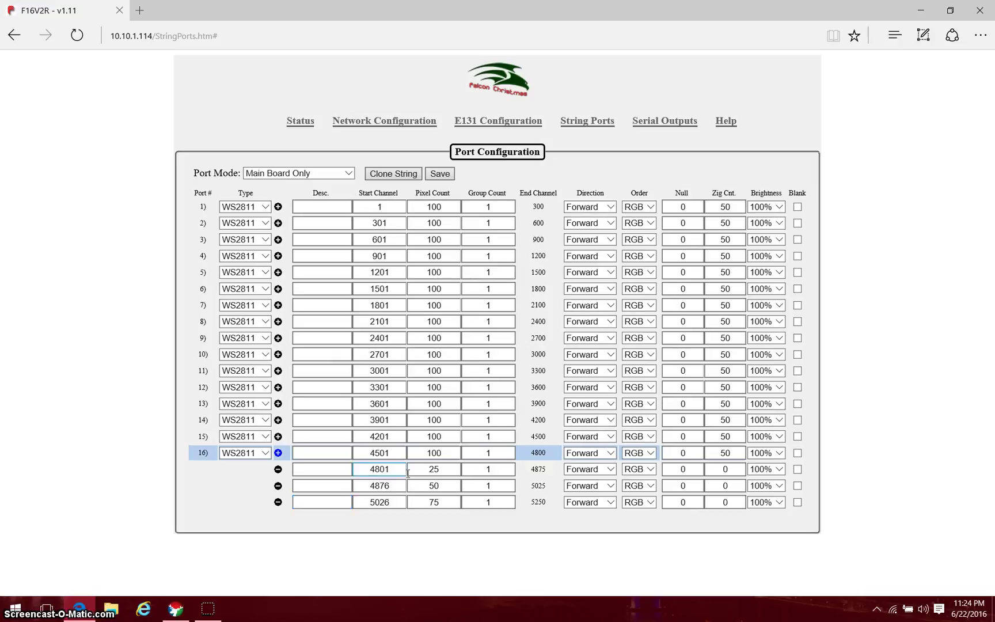
{"action": "left_click", "coordinate": [436, 484]}
{"action": "left_click", "coordinate": [426, 469]}
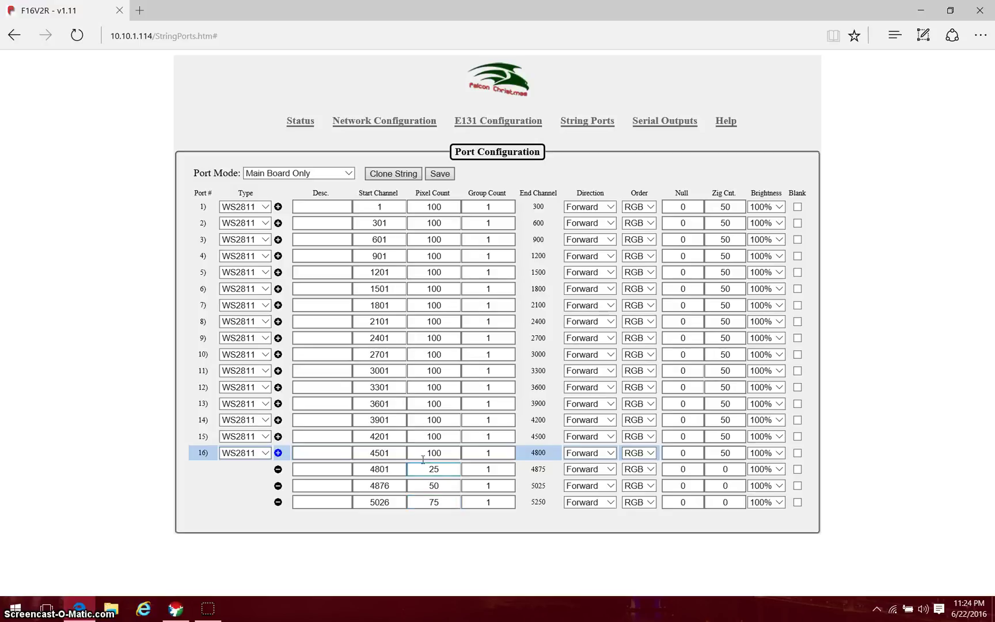
{"action": "left_click", "coordinate": [428, 514]}
{"action": "left_click", "coordinate": [246, 489]}
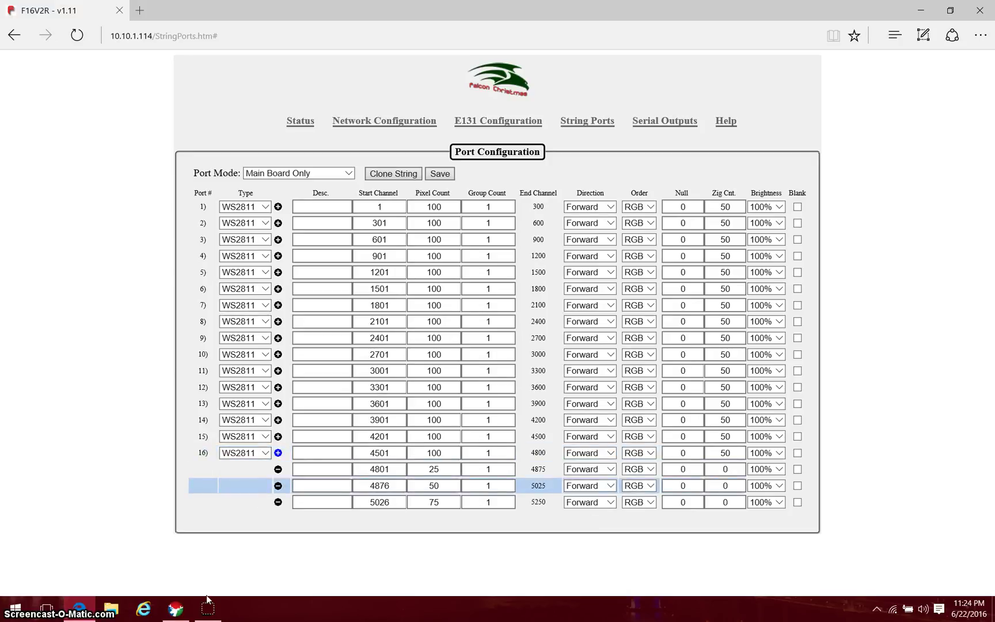
{"action": "mouse_move", "coordinate": [214, 614]}
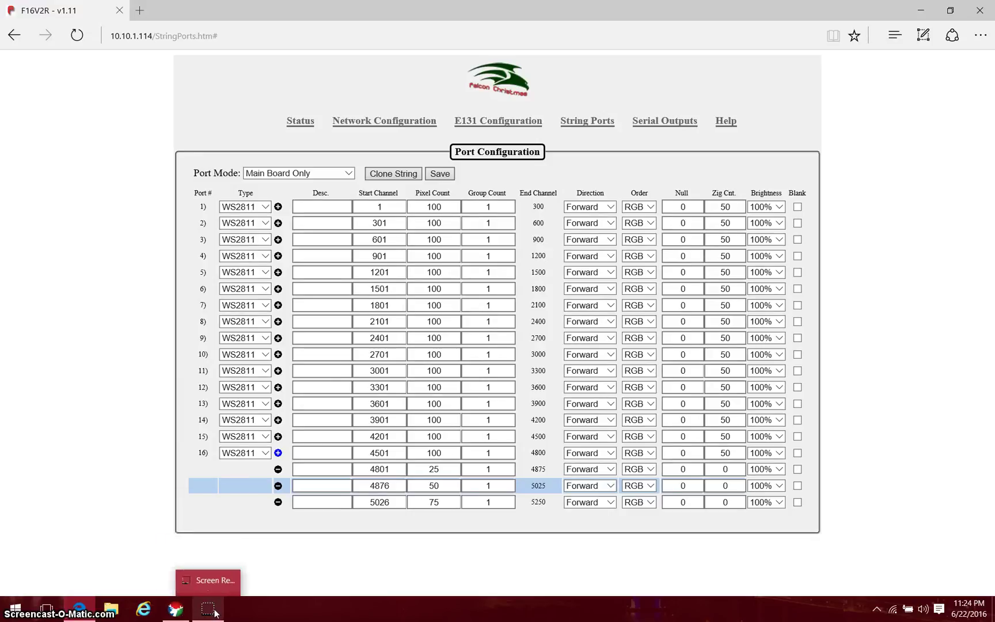